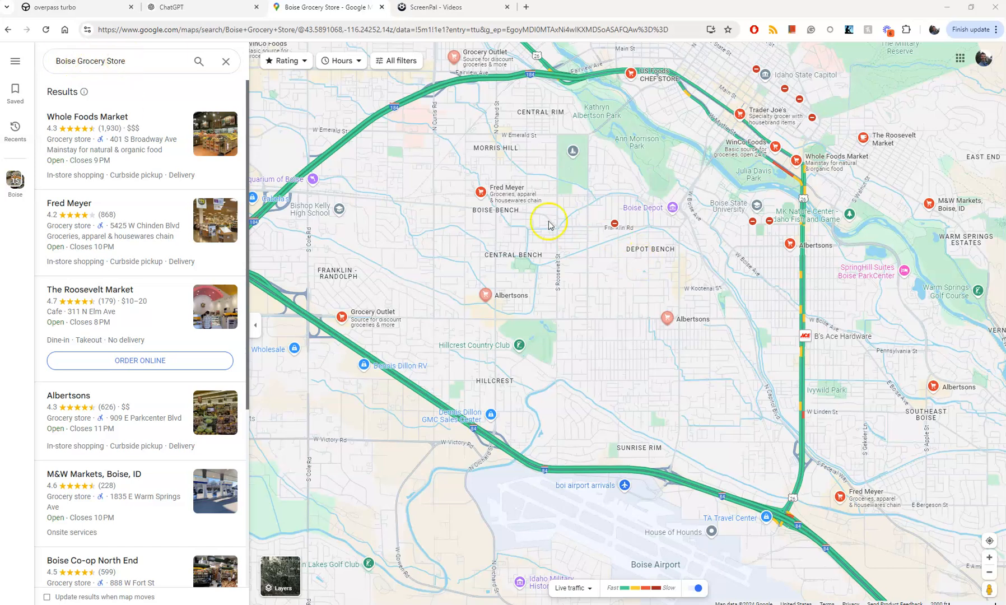
- View the details of the Albertsons near Hillcrest Country Club and look up the coordinates at its marker
mouse_move(740, 114)
click(486, 294)
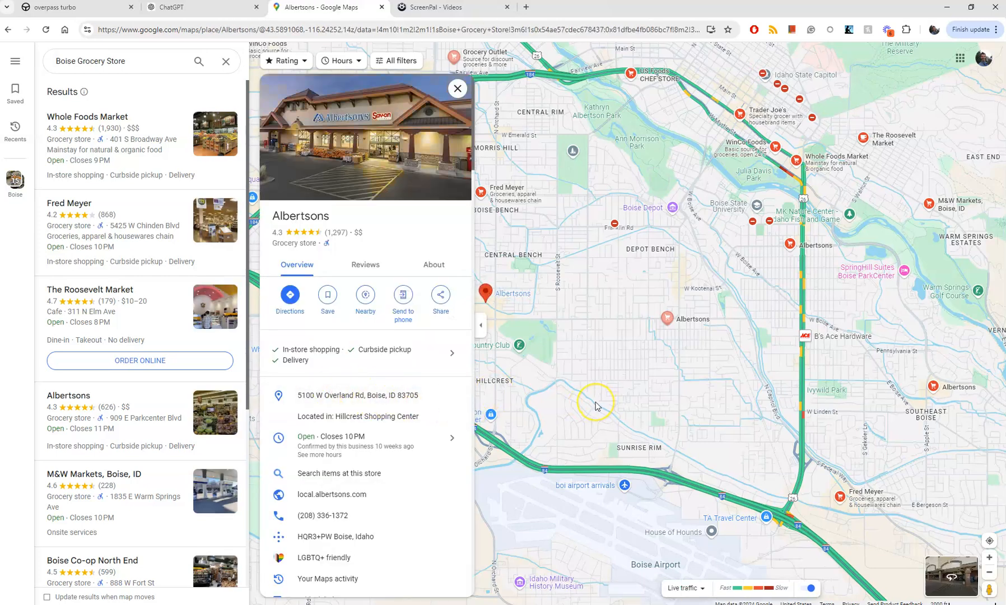
click(613, 391)
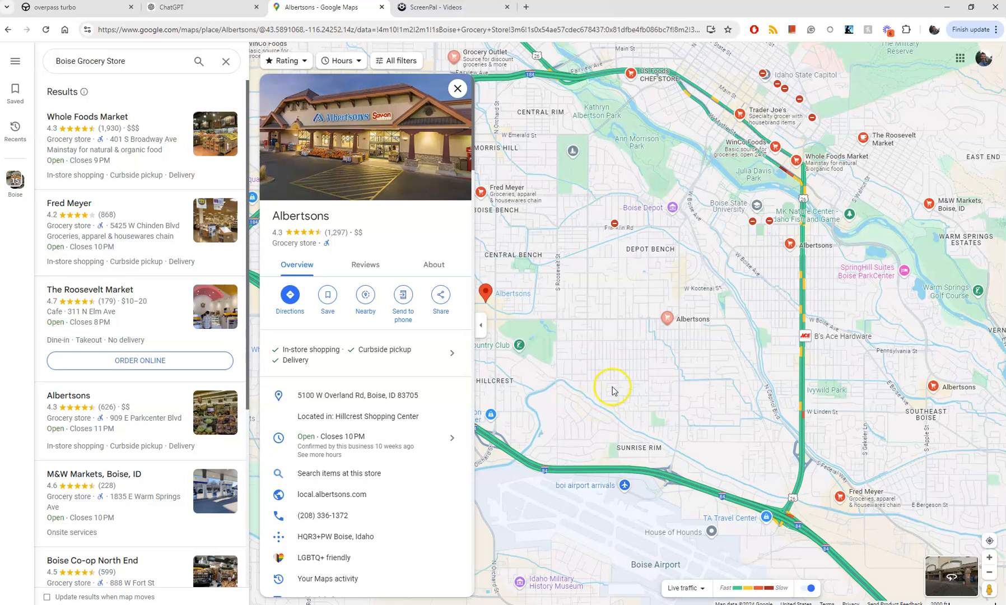
right_click(486, 296)
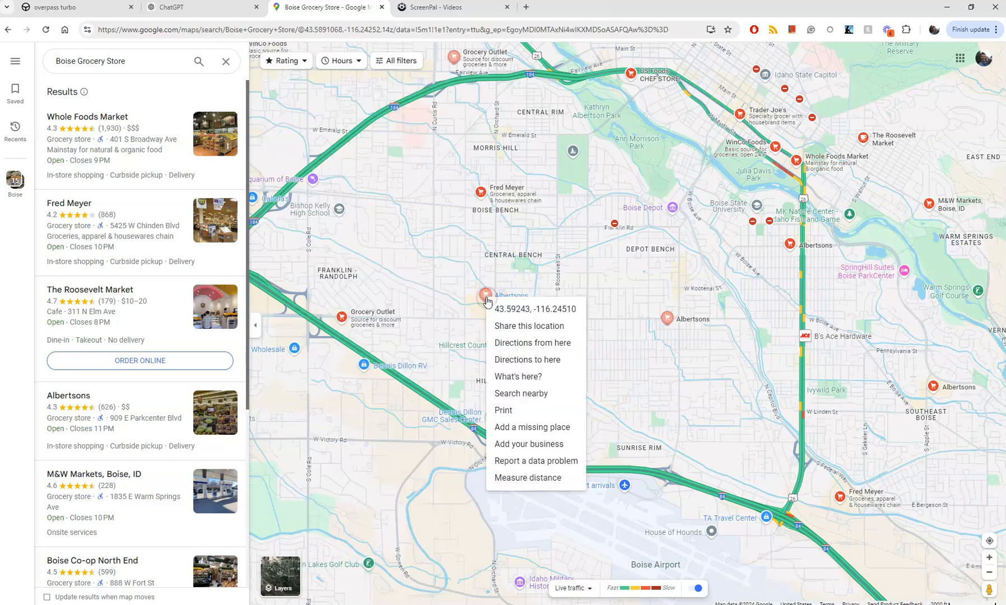
click(515, 376)
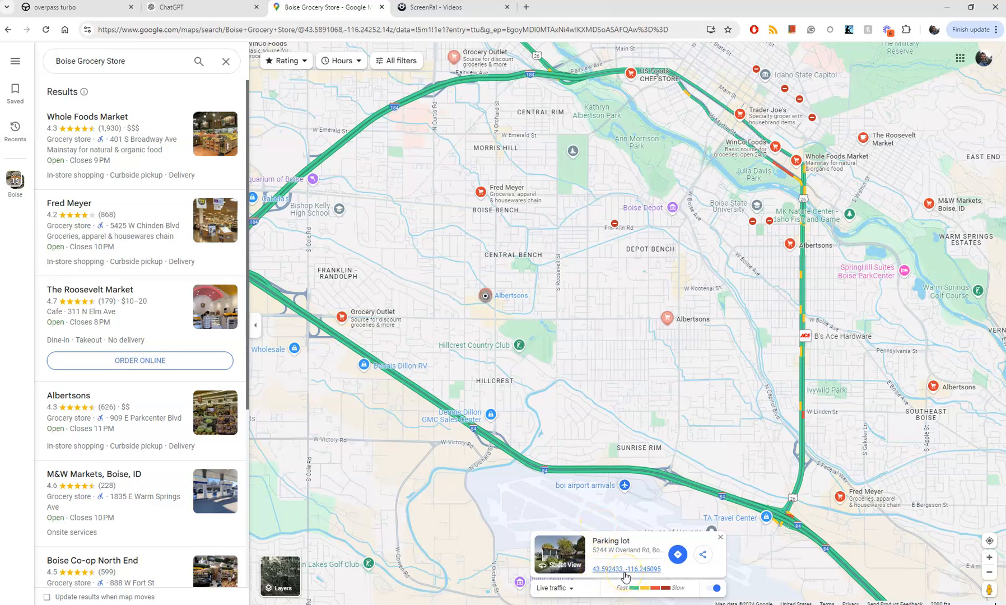
click(592, 338)
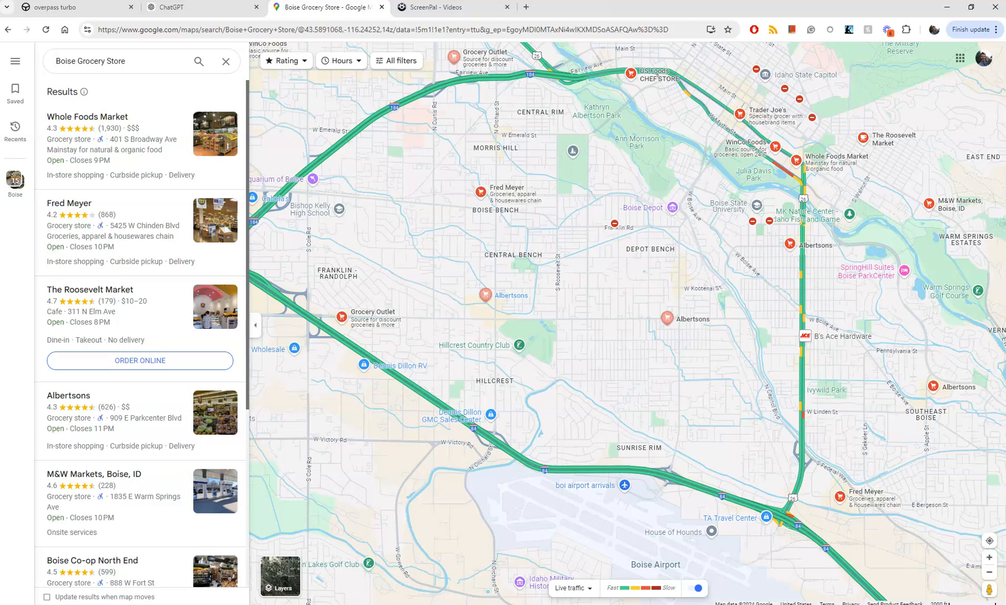
click(816, 589)
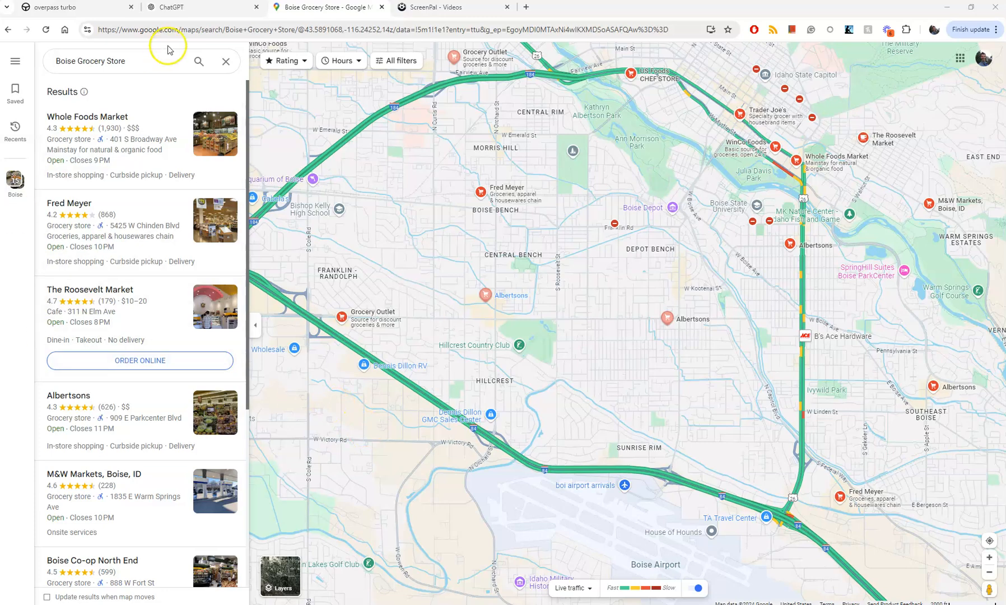
click(78, 10)
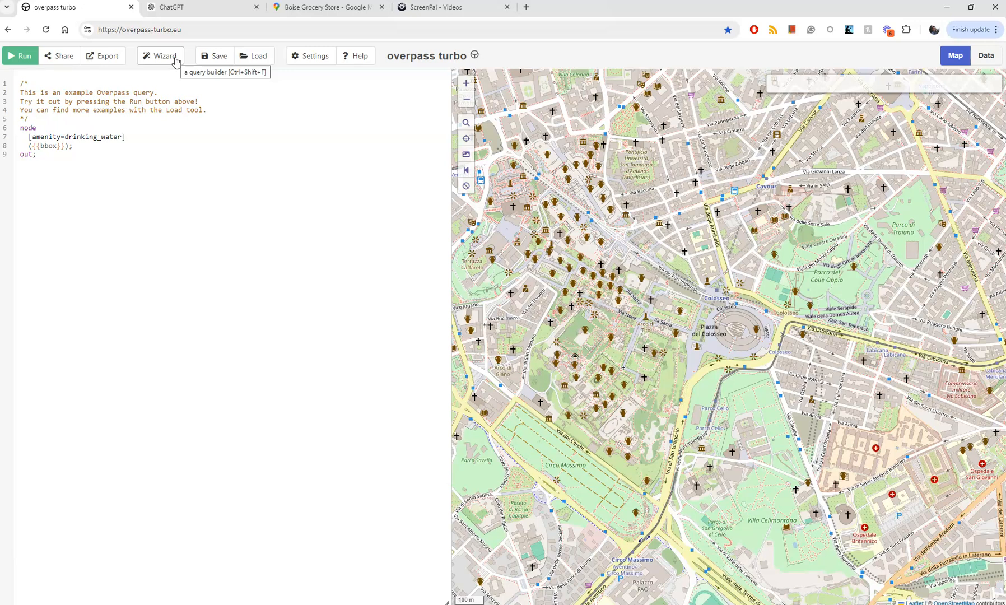
click(190, 16)
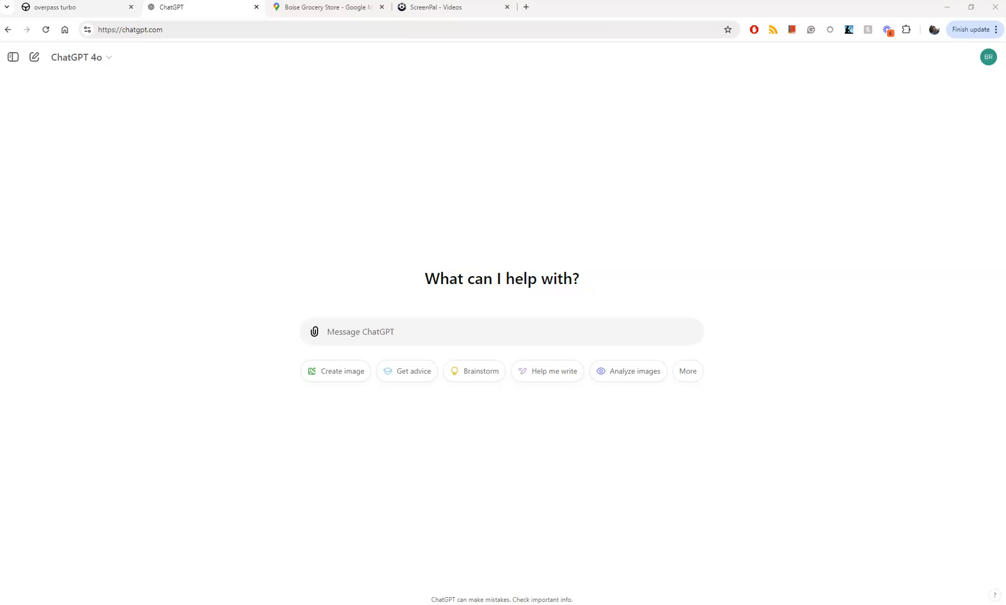
click(372, 335)
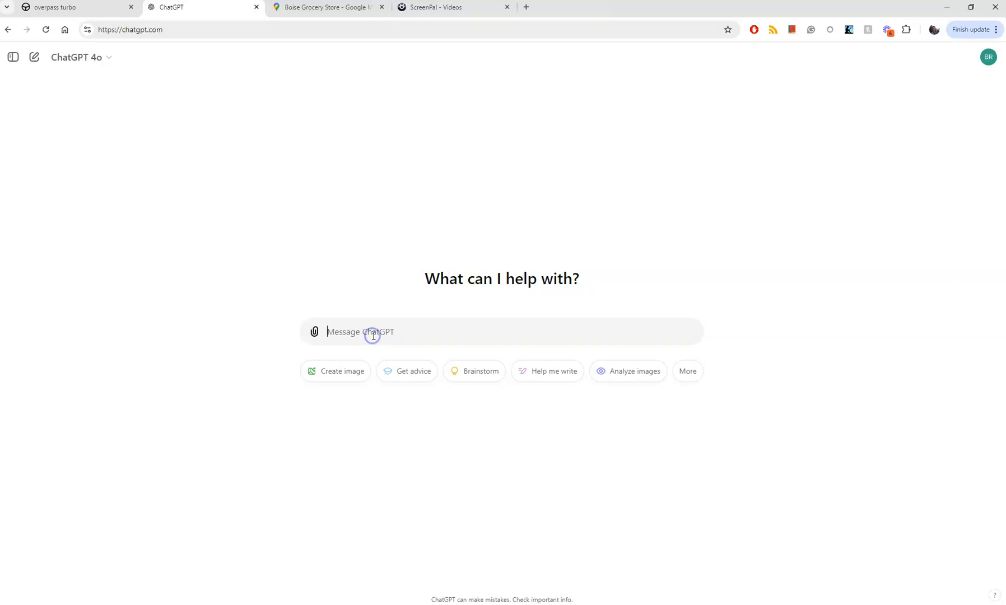
text(Using https://overpass-turbo.eu/ write the code to search for grocery stores in Boise Idaho.)
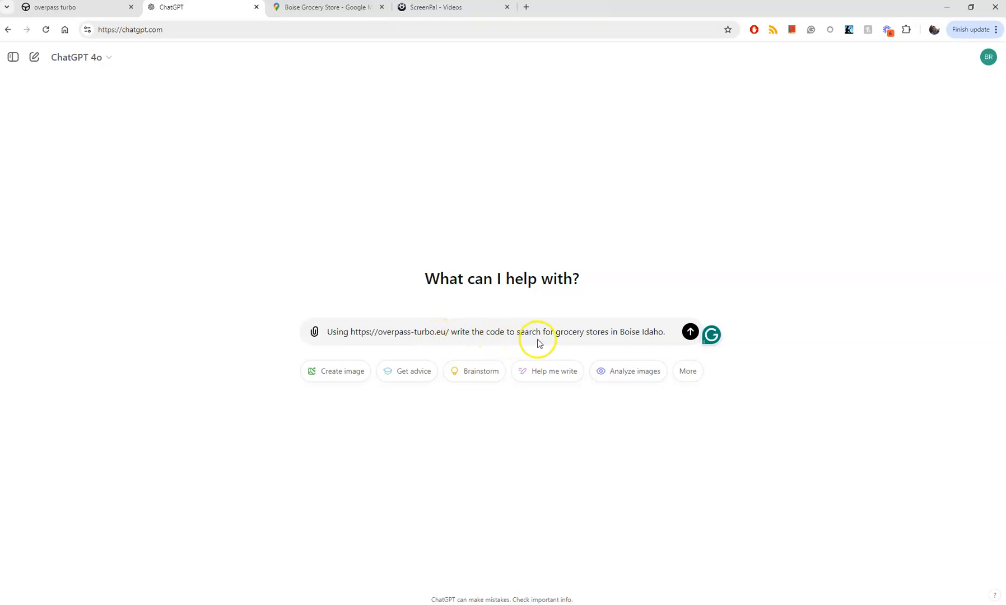
click(691, 333)
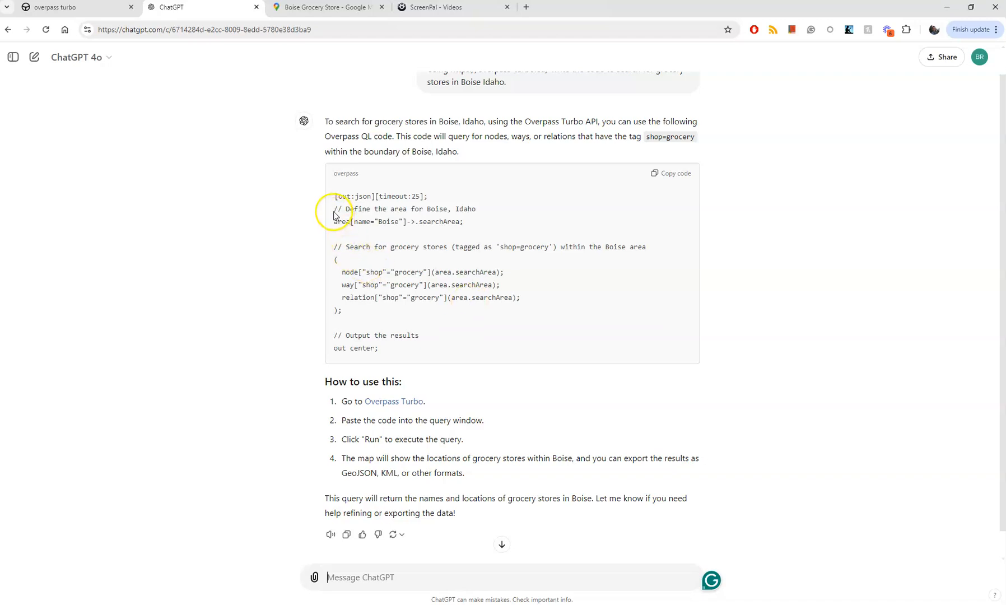
- Replace overpass turbo's example query with ChatGPT's code from "// Define the area for Boise, Idaho" through "out center;" and run it
drag(334, 209, 453, 346)
right_click(385, 210)
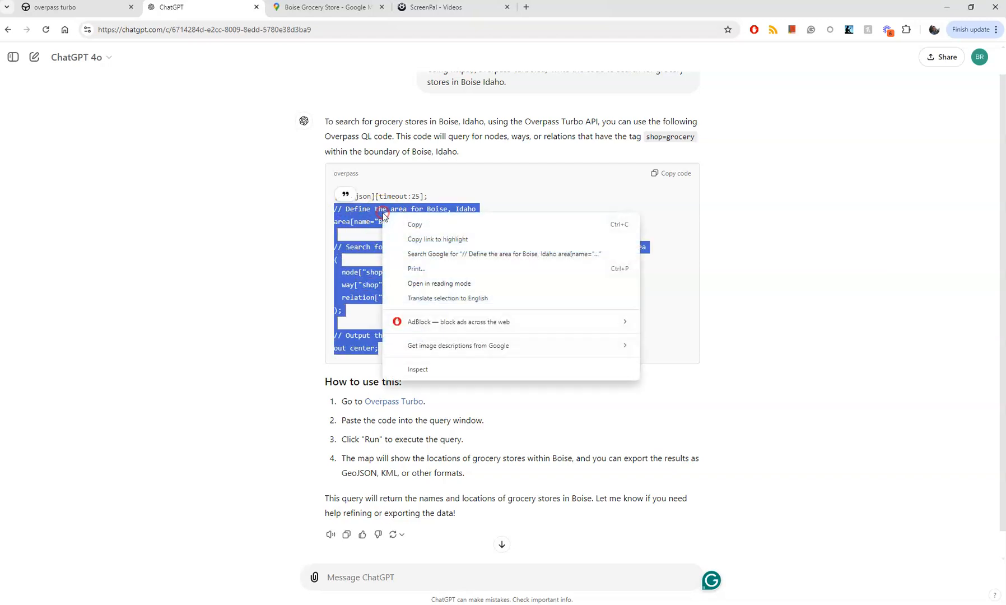
click(408, 219)
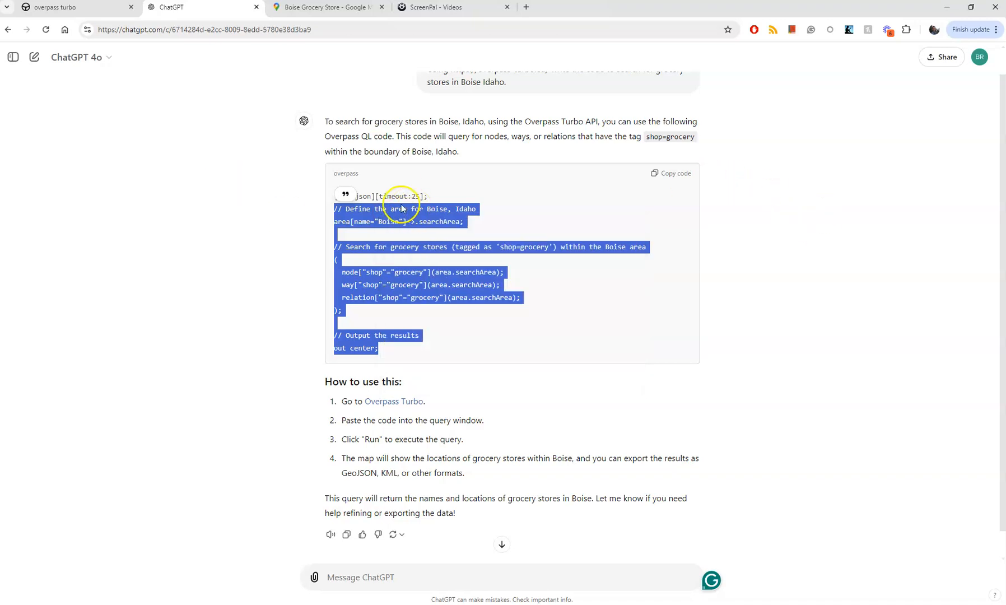
click(88, 11)
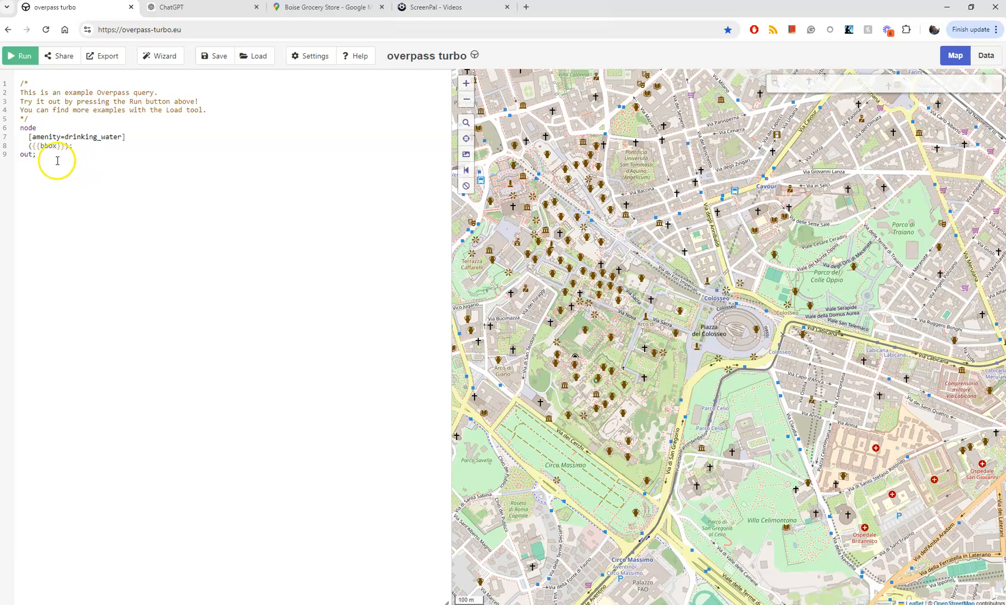
key(ctrl+a)
key(BackSpace)
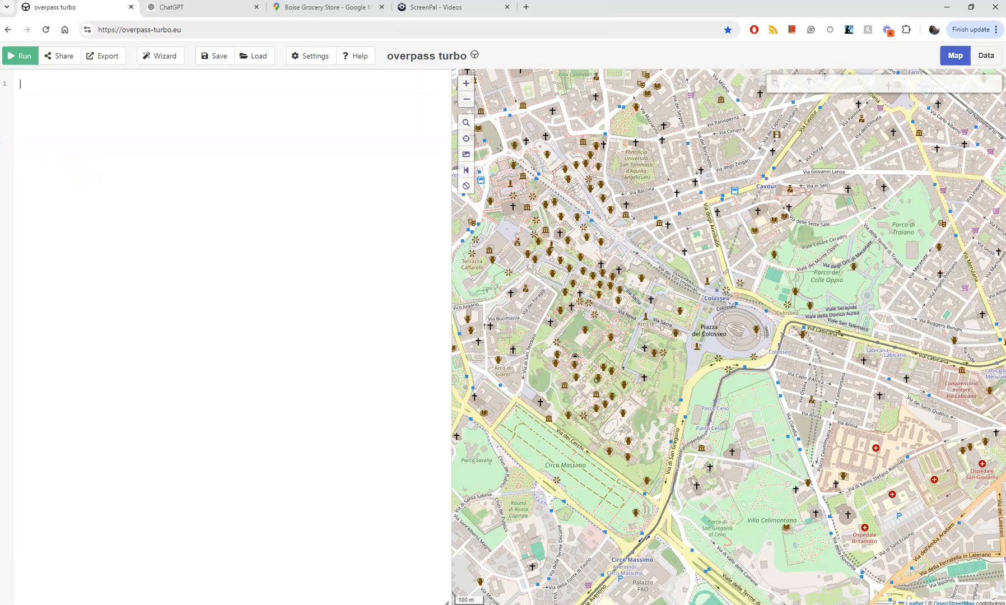
key(ctrl+v)
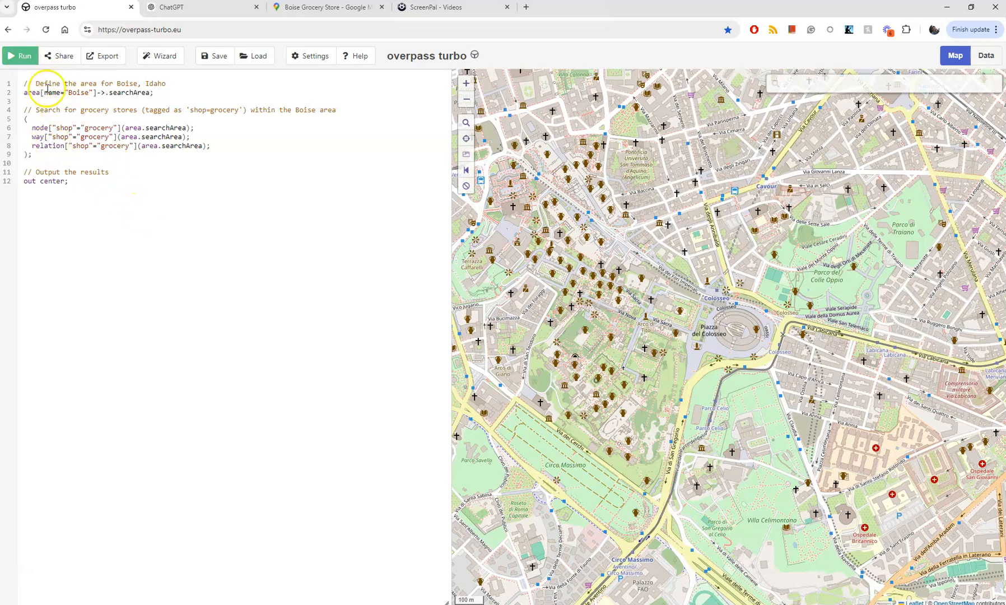
click(16, 61)
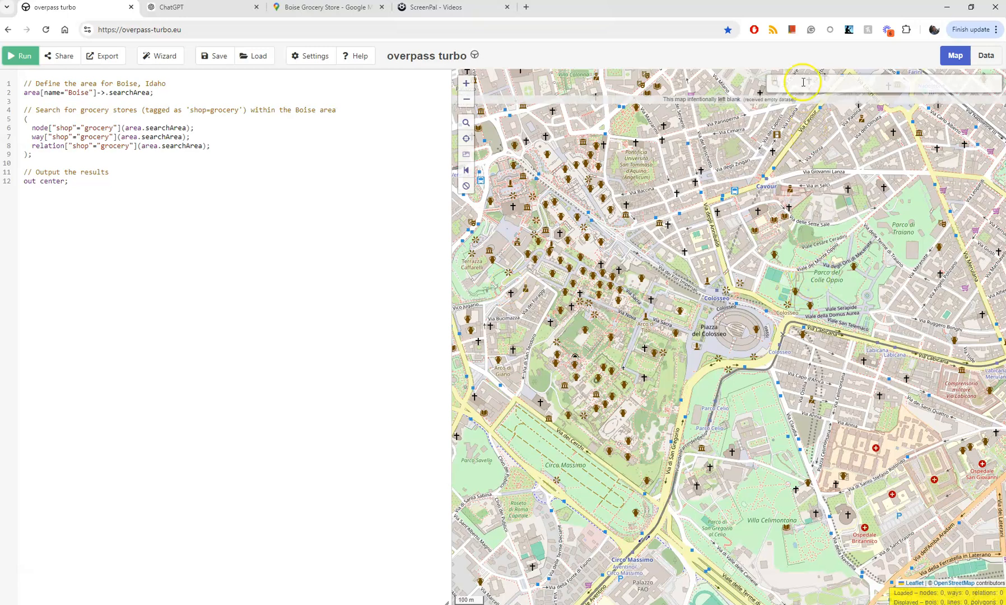
- Search the map for "boise", go to Boise, Ada, Idaho, United States, and run the query again
click(803, 87)
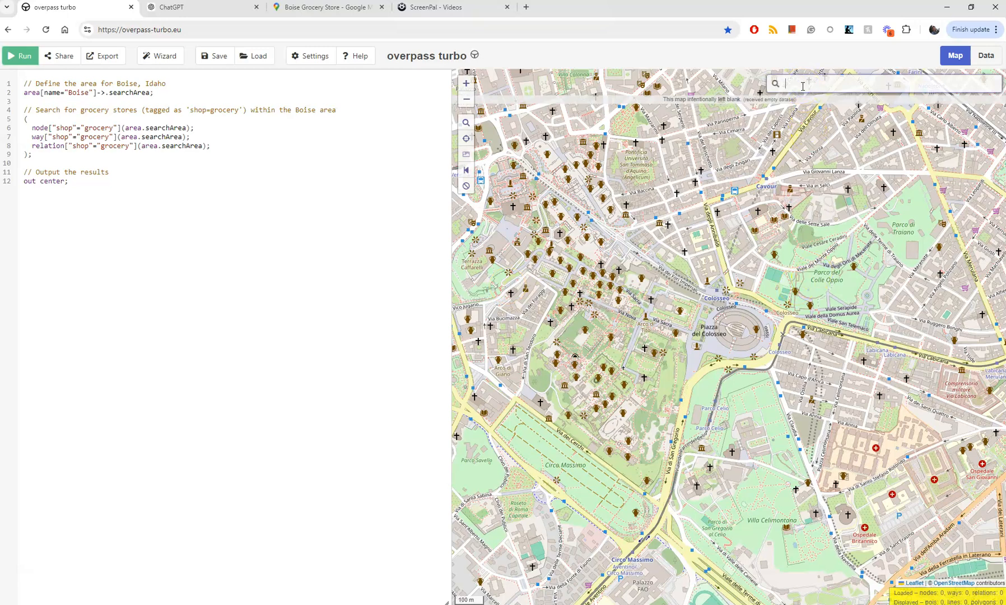
text(boise)
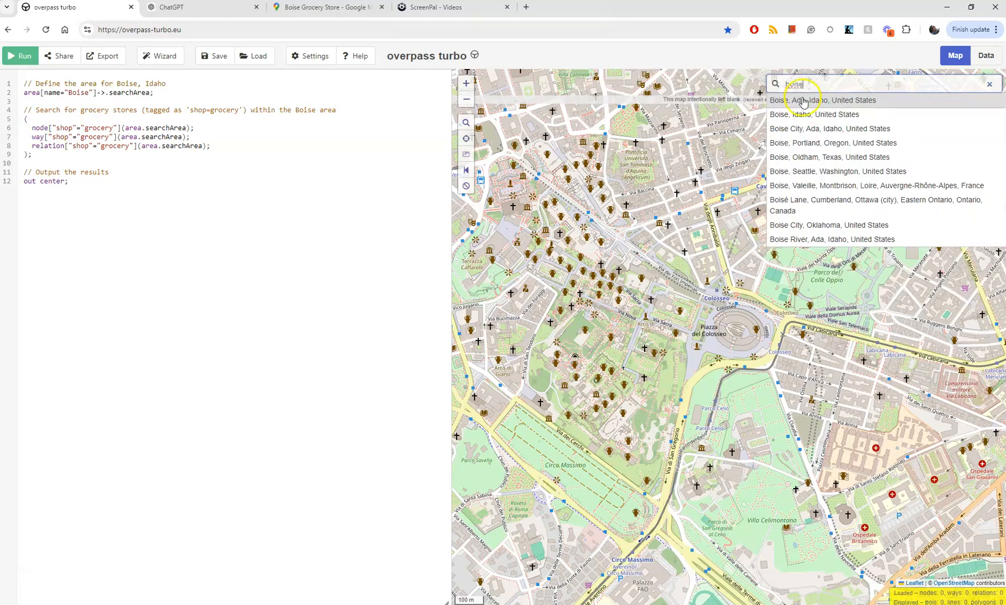
click(802, 99)
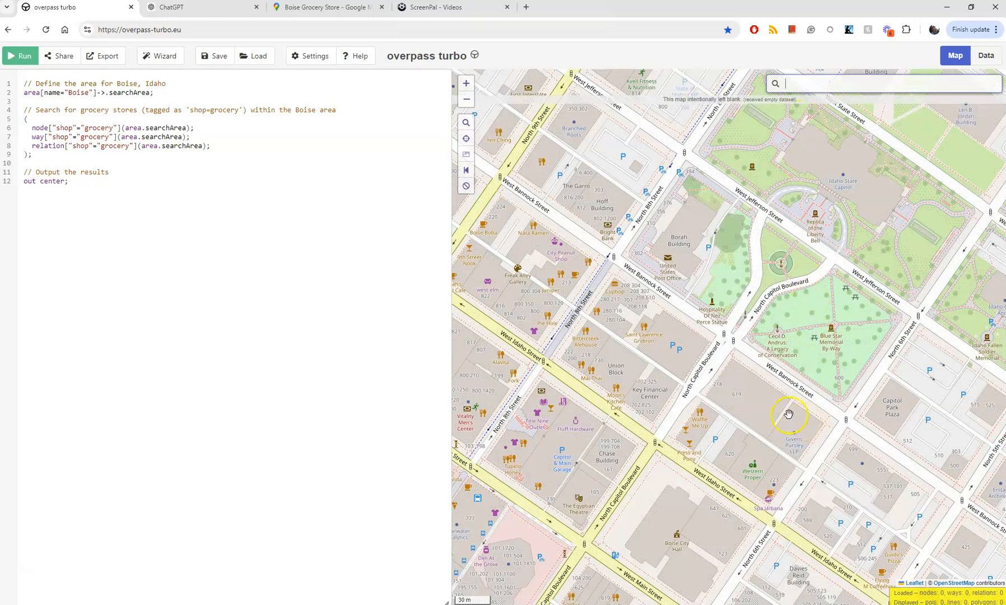
scroll(690, 386, down, 1)
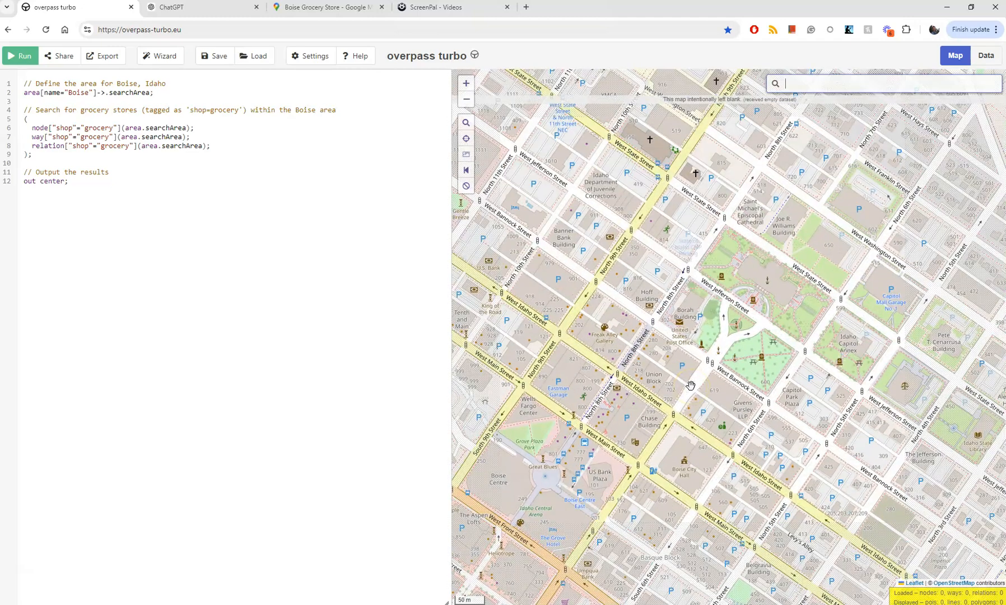
drag(703, 409, 713, 265)
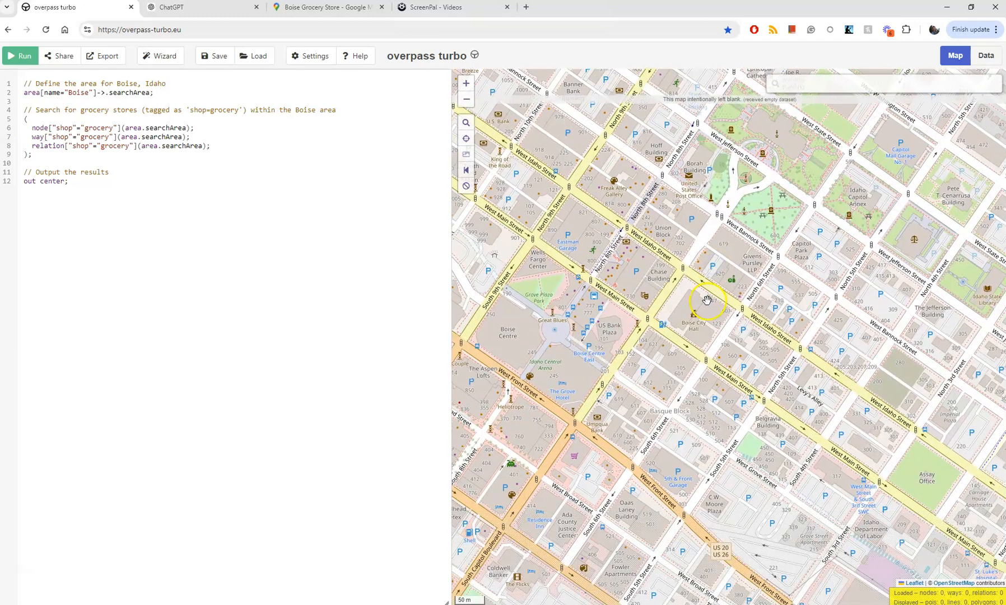
scroll(653, 380, up, 1)
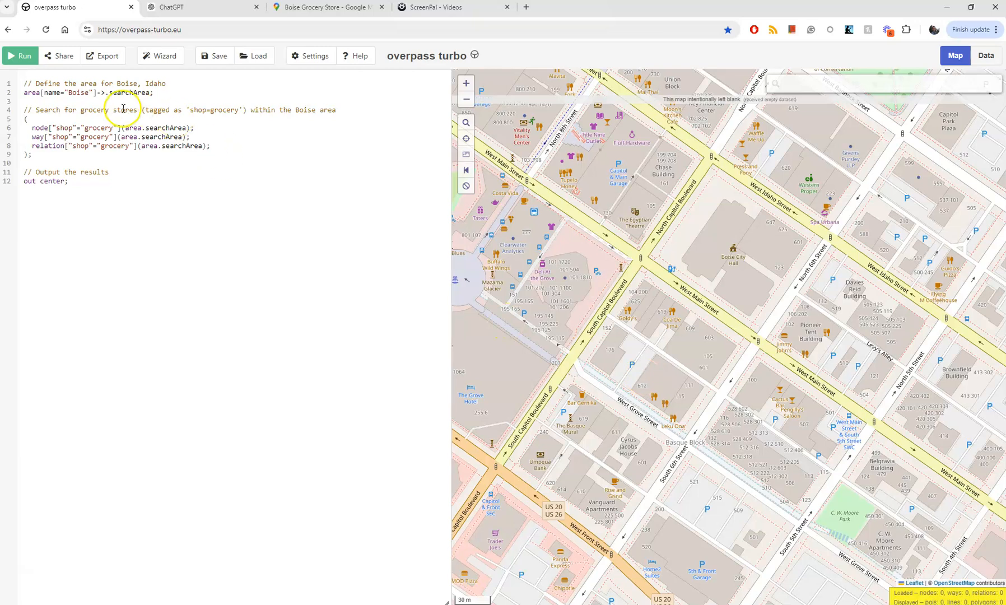
click(17, 58)
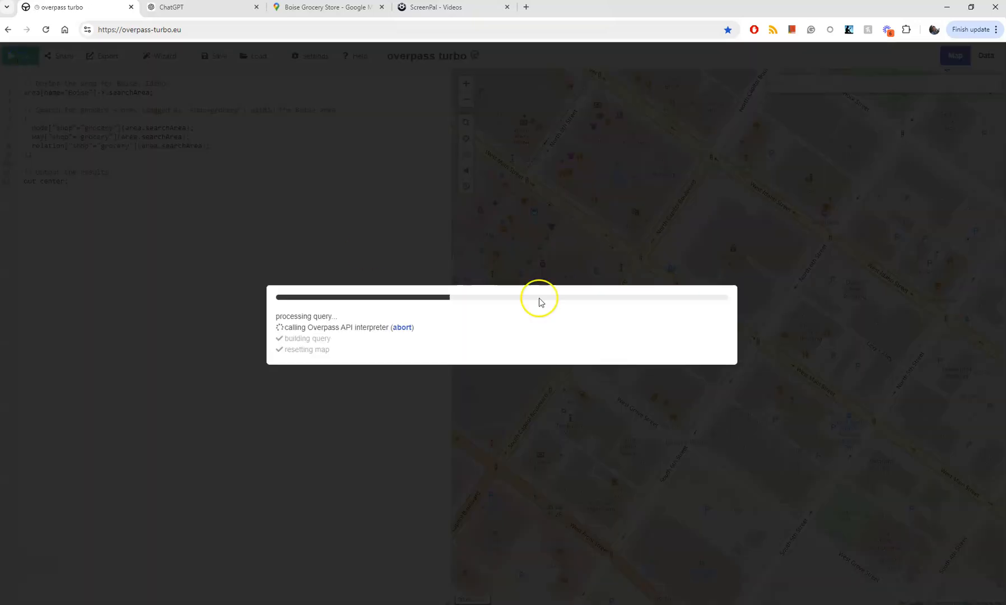
- Bring Whole Foods Market near South Broadway Avenue into view on the map and rerun the grocery query
scroll(765, 368, down, 2)
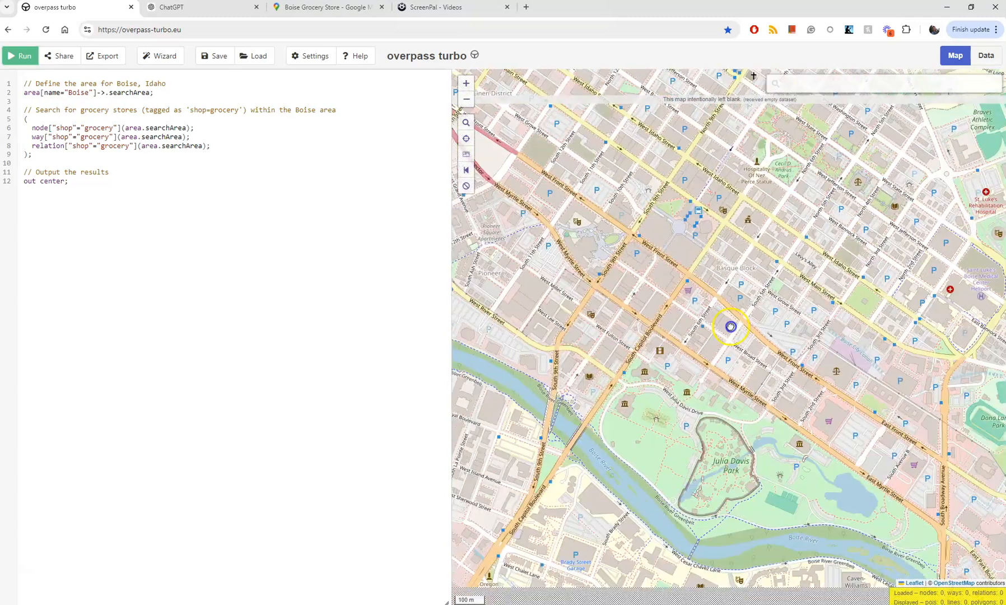
drag(731, 326, 730, 323)
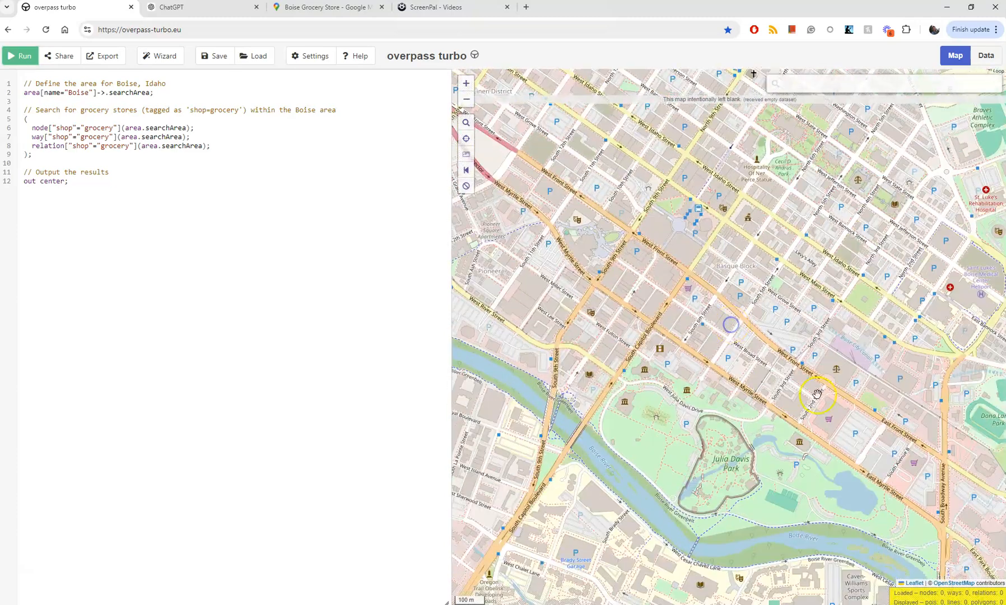
drag(818, 397, 690, 358)
scroll(856, 467, up, 2)
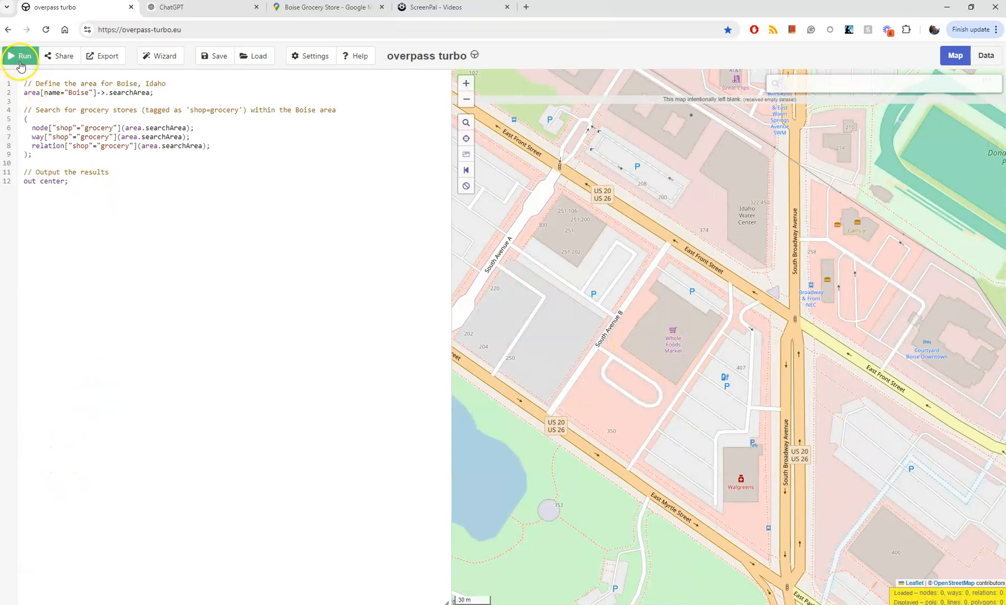
click(20, 56)
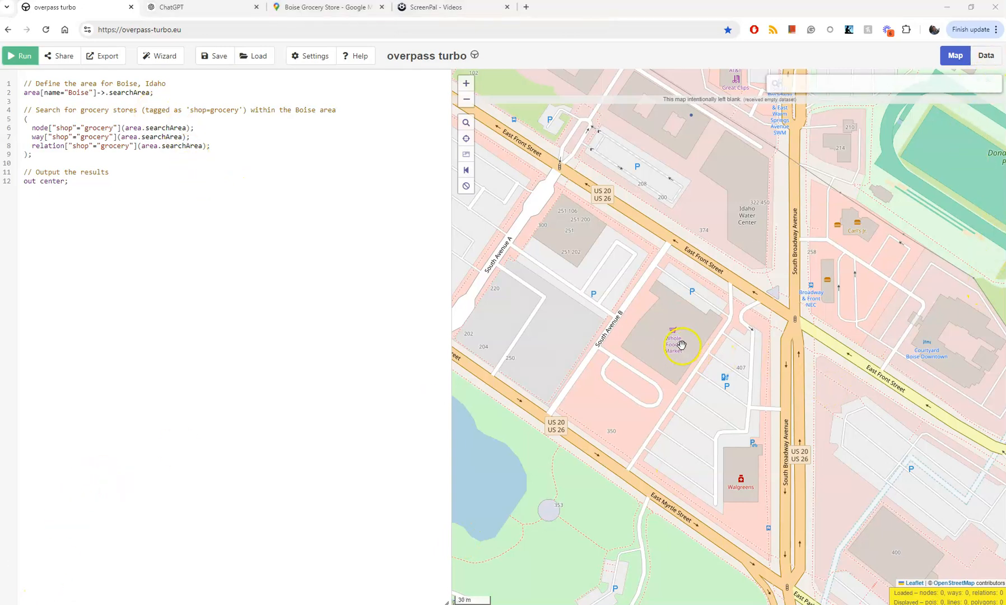
- Examine the map along South Broadway Avenue and East Front Street for grocery stores such as Whole Foods Market and WinCo Foods
drag(618, 256, 586, 261)
scroll(667, 300, down, 1)
drag(763, 392, 628, 247)
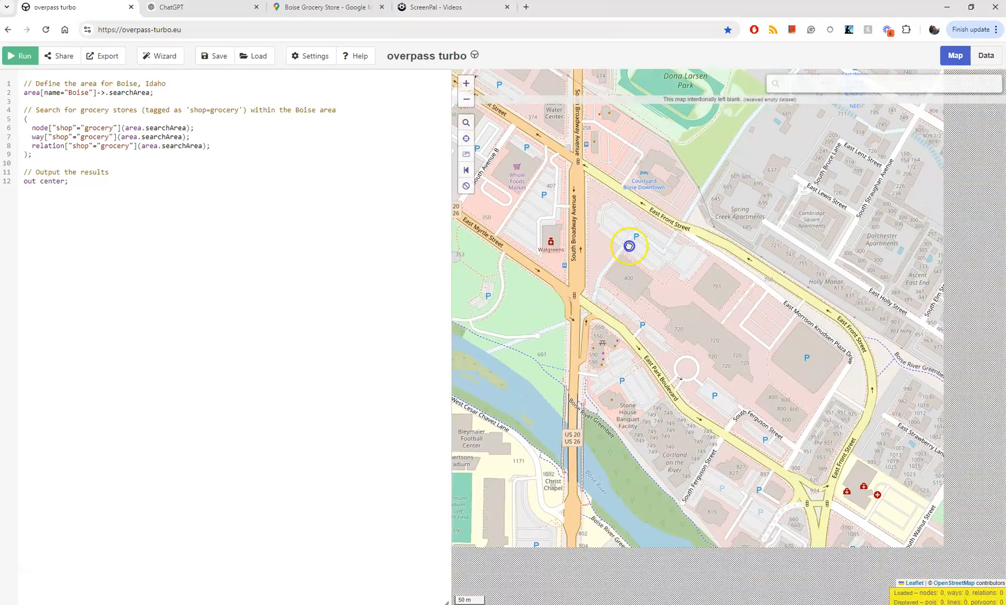
scroll(627, 235, down, 1)
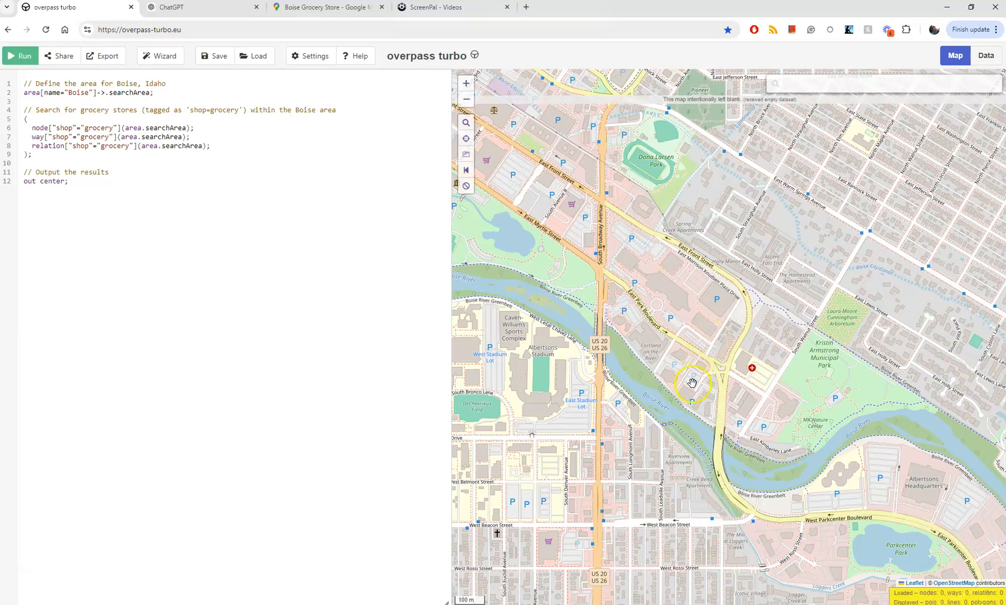
scroll(735, 346, up, 1)
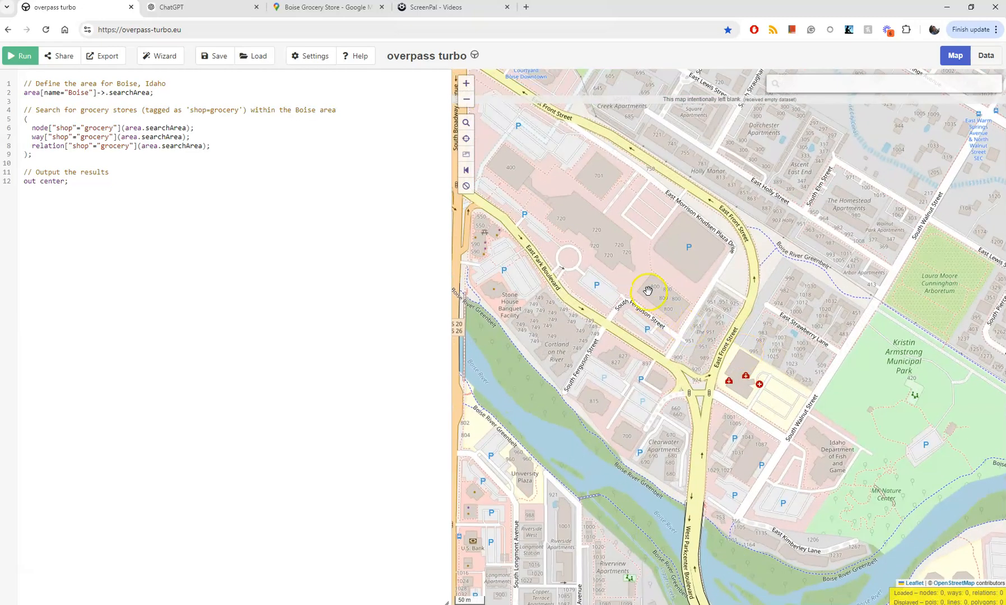
drag(648, 290, 804, 394)
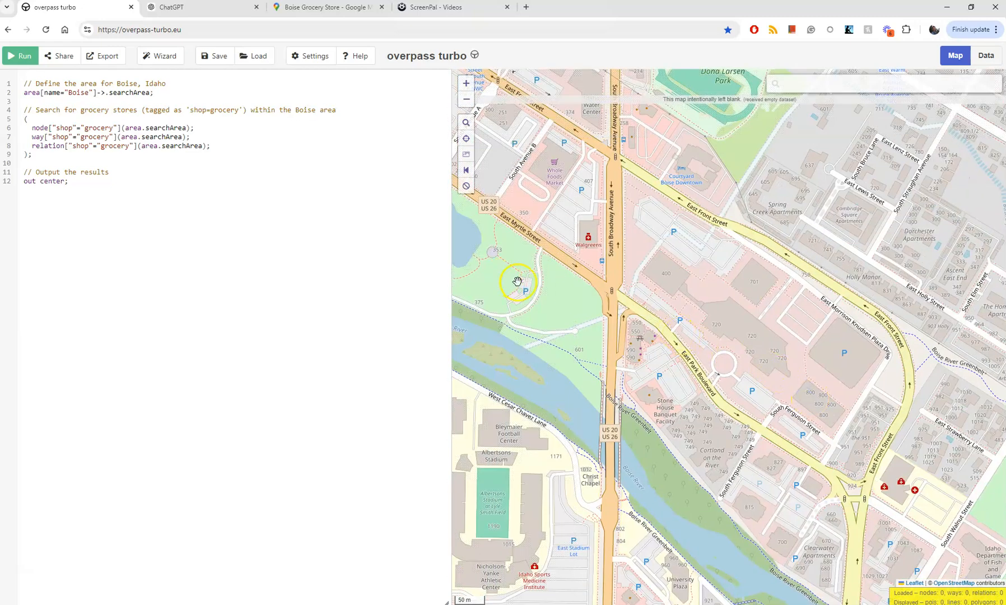
drag(518, 281, 677, 414)
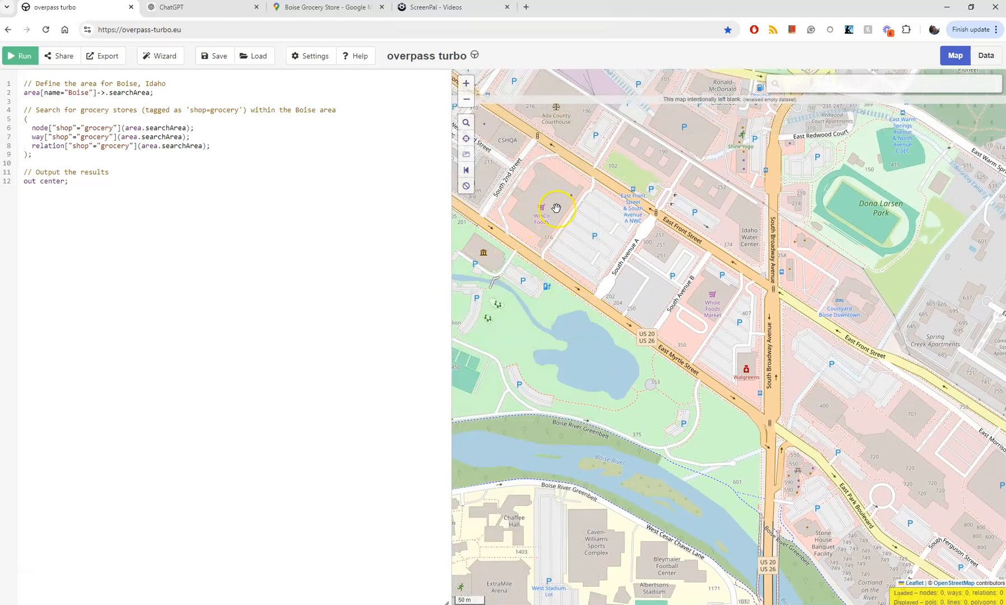
- Switch to ChatGPT and send the follow-up prompt "write this code using supermarkets"
click(191, 11)
click(407, 574)
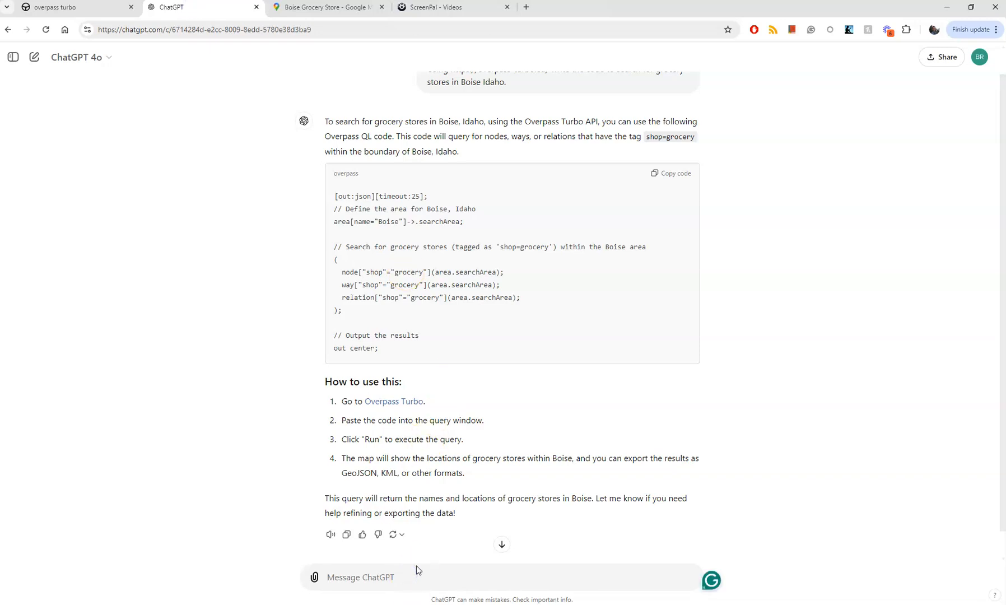
text(write)
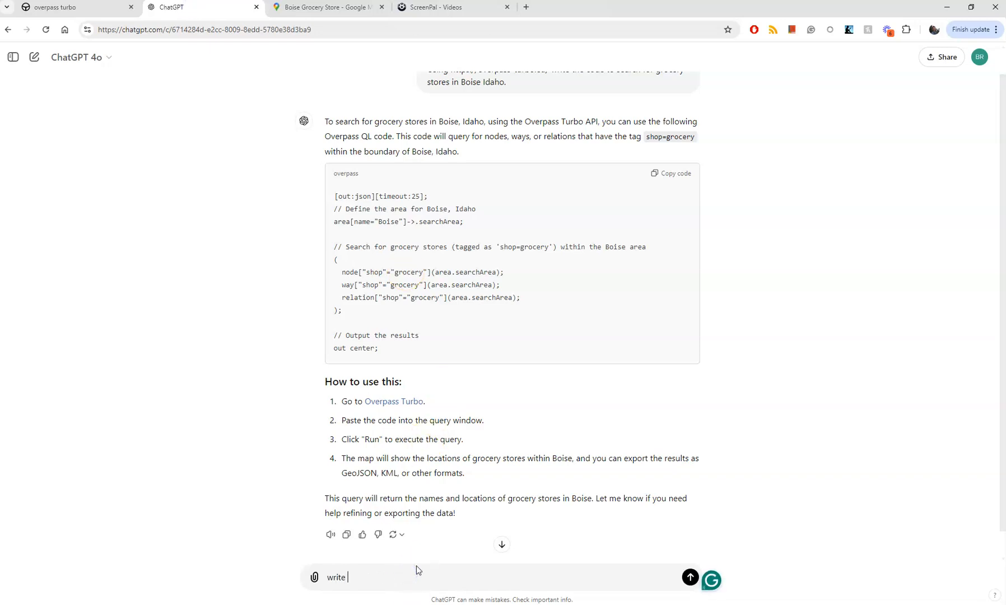
text( this code using supermarkets)
key(Return)
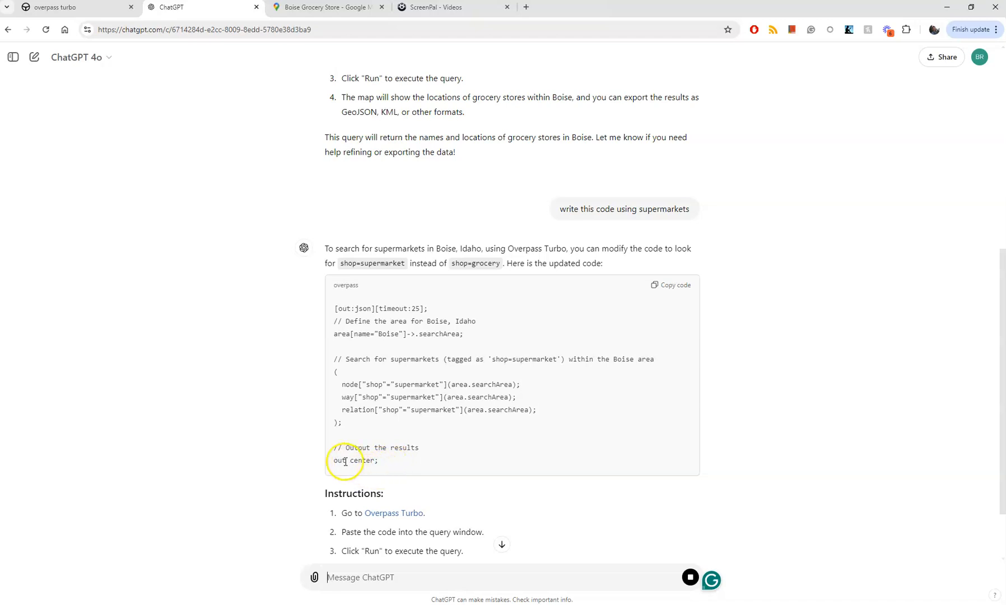
- Replace the overpass turbo query with ChatGPT's supermarket code from "// Define the area for Boise, Idaho" through "out center;" and run it
drag(379, 463, 333, 329)
right_click(335, 326)
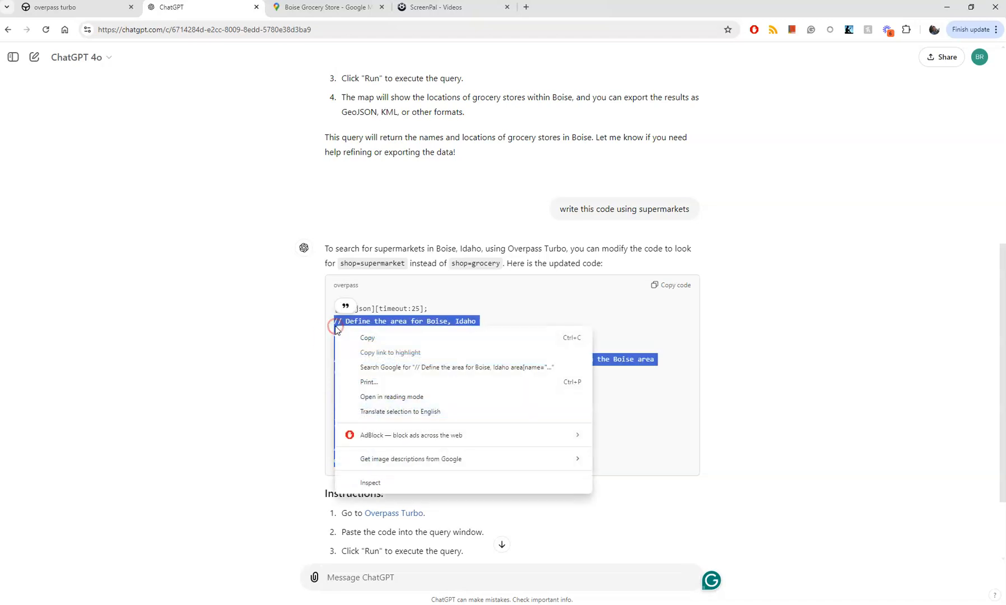
click(373, 338)
click(79, 6)
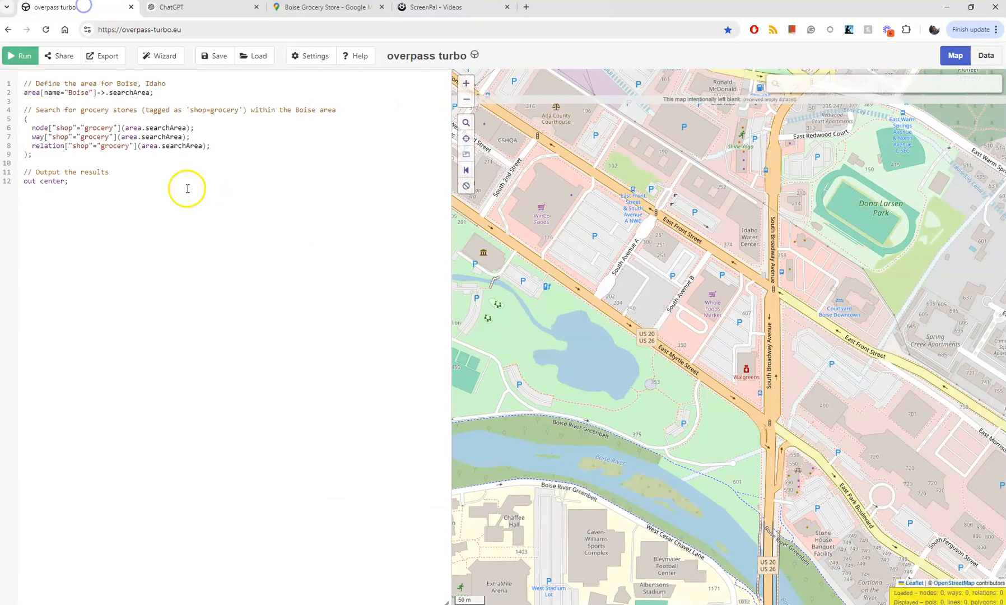
drag(69, 183, 12, 75)
key(BackSpace)
key(ctrl+v)
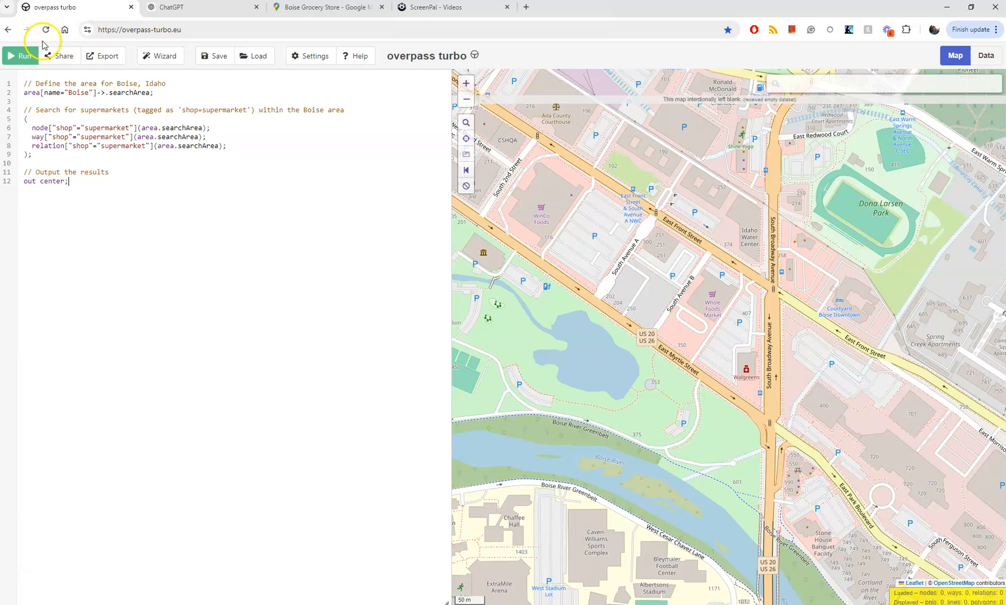
click(30, 57)
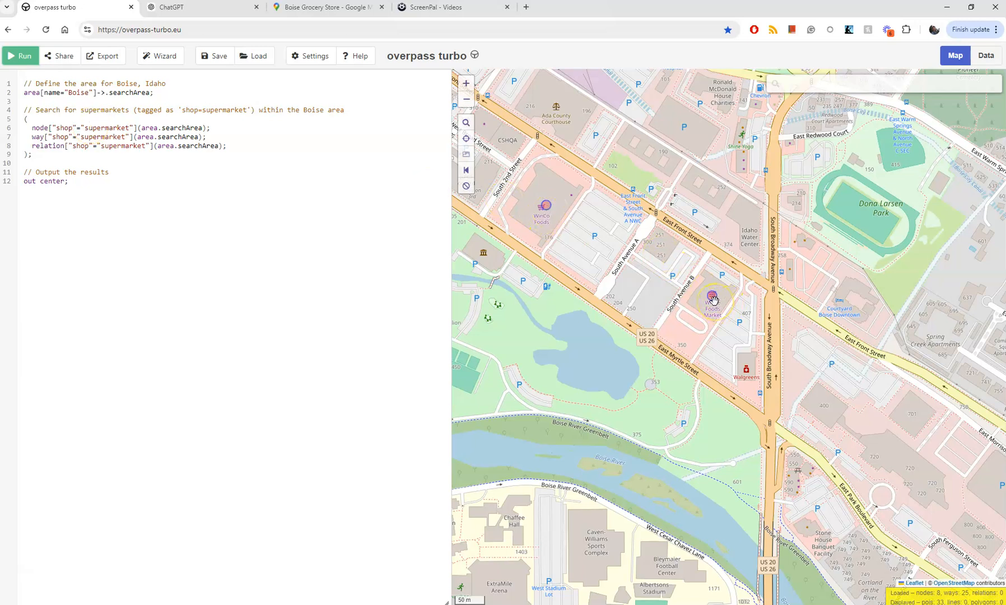
- Examine the supermarket markers across the whole Boise area, view the raw result data, and return to the map
scroll(648, 249, down, 3)
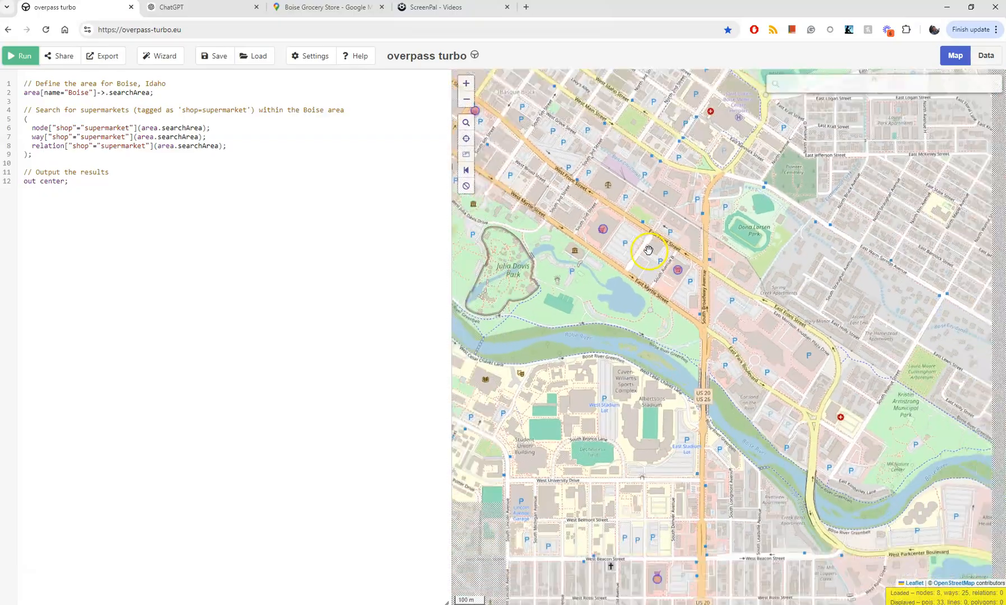
scroll(649, 249, down, 2)
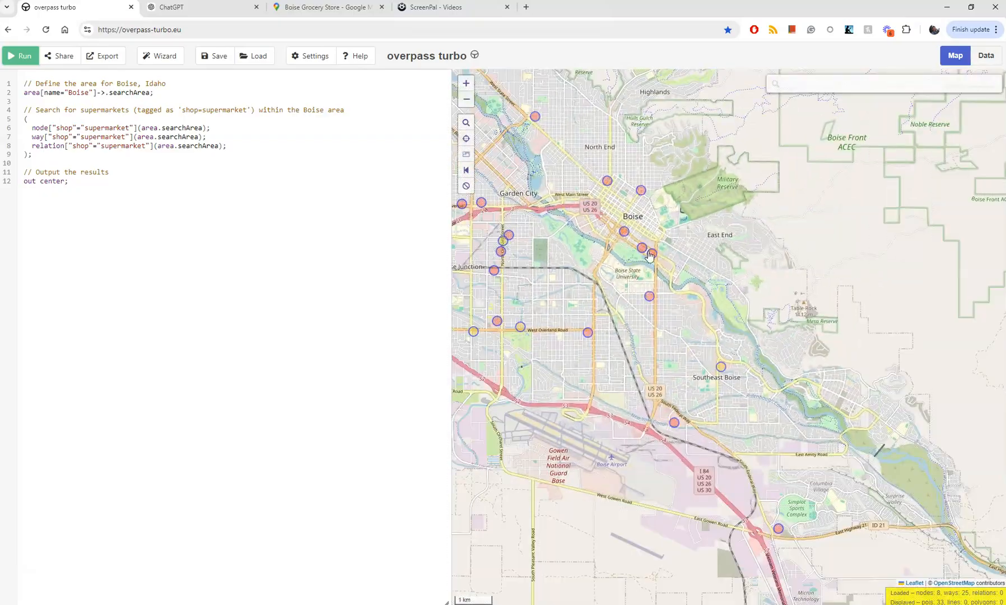
drag(602, 349, 689, 399)
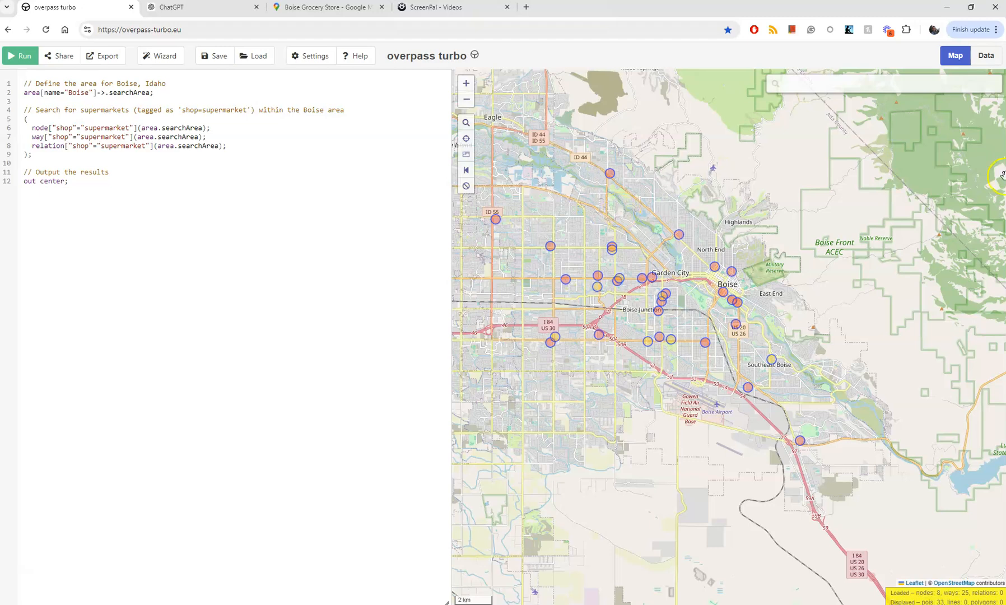
click(985, 56)
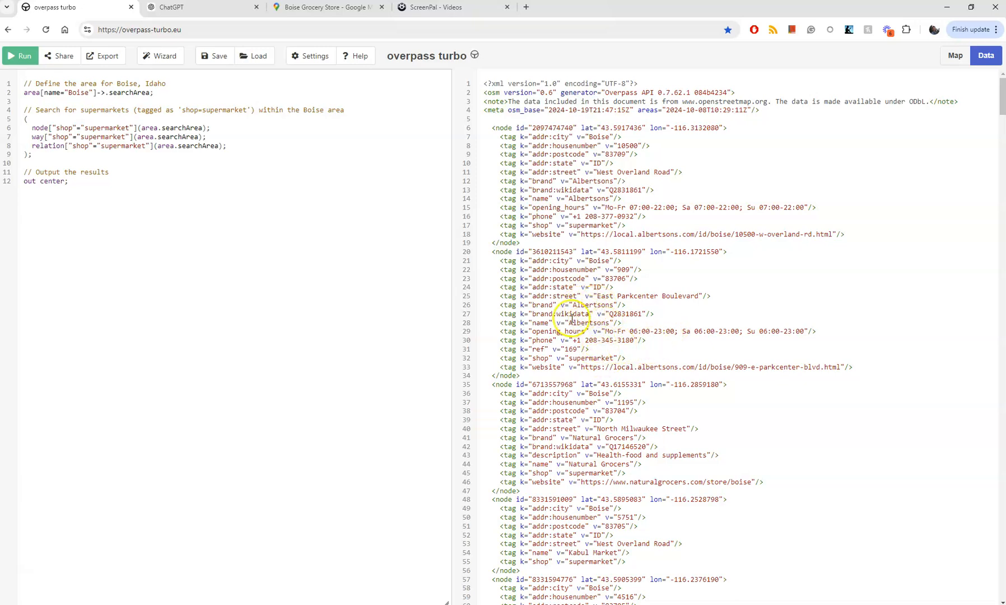
click(951, 61)
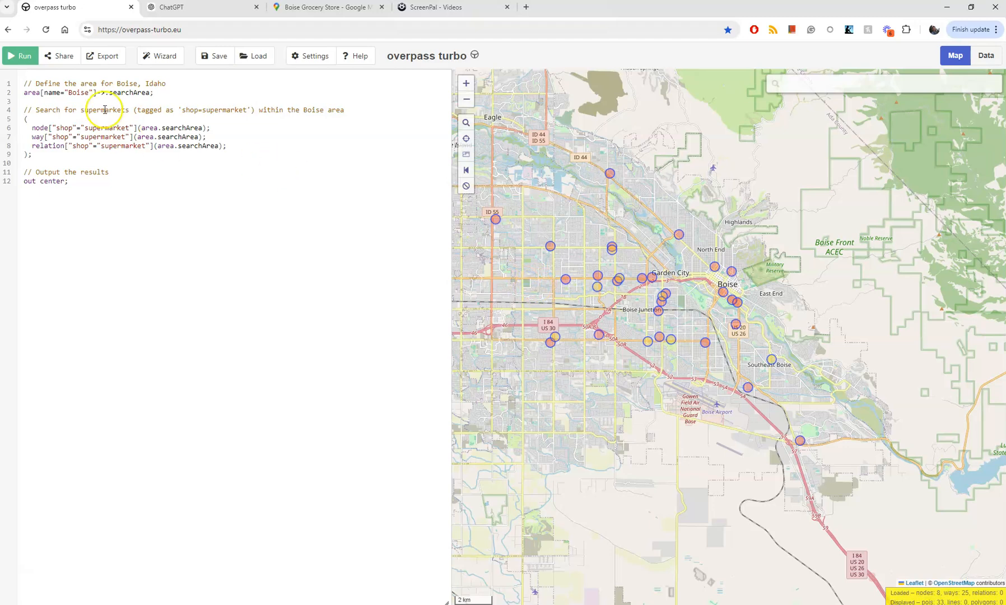
- Export the supermarket query results as a GeoJSON download
click(110, 57)
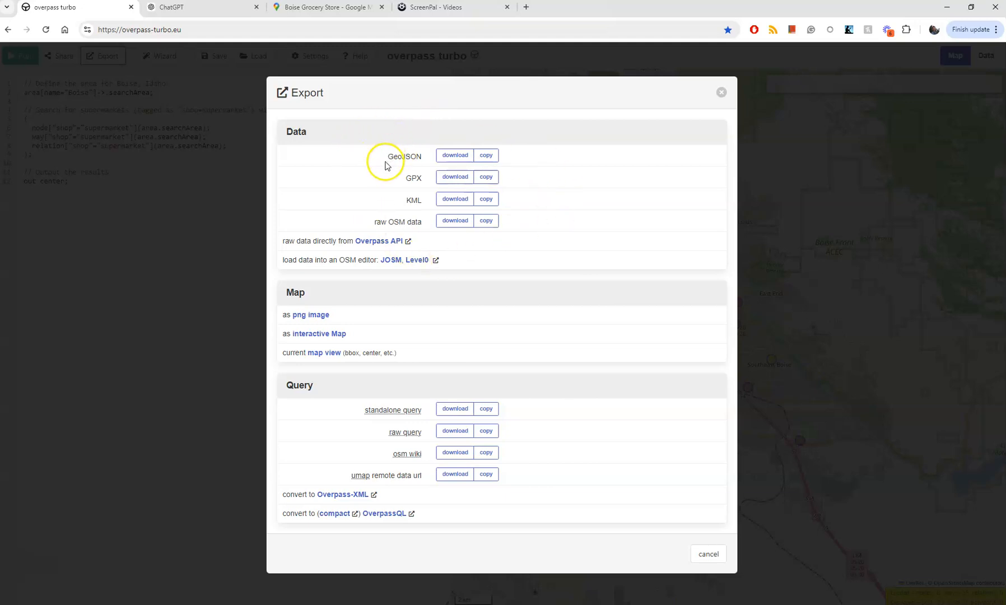
click(454, 161)
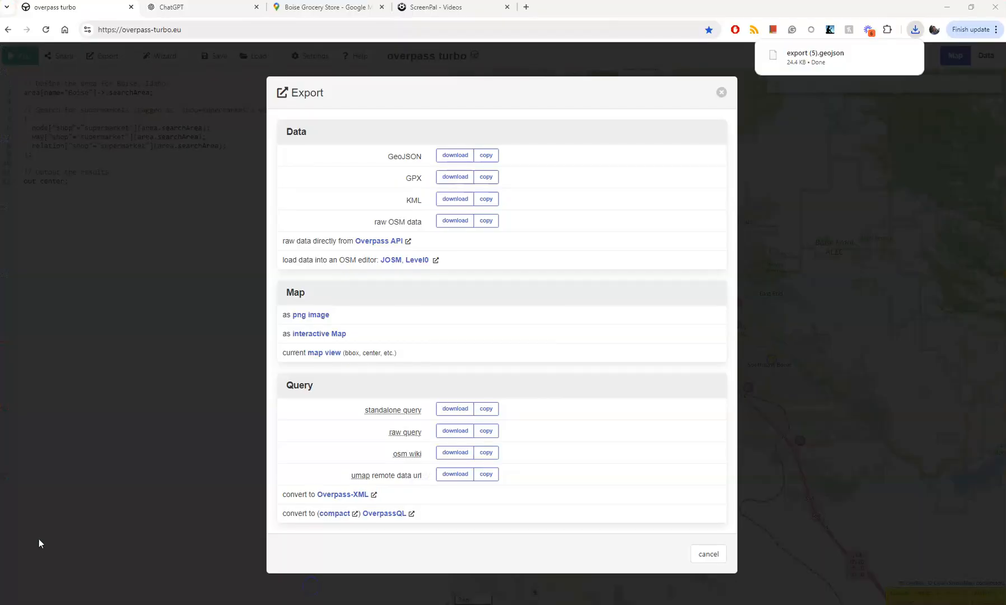
- Place the downloaded export (5).geojson file in the GroceryStores folder on the desktop and close the download history
mouse_move(811, 63)
drag(433, 314, 635, 174)
drag(812, 63, 879, 66)
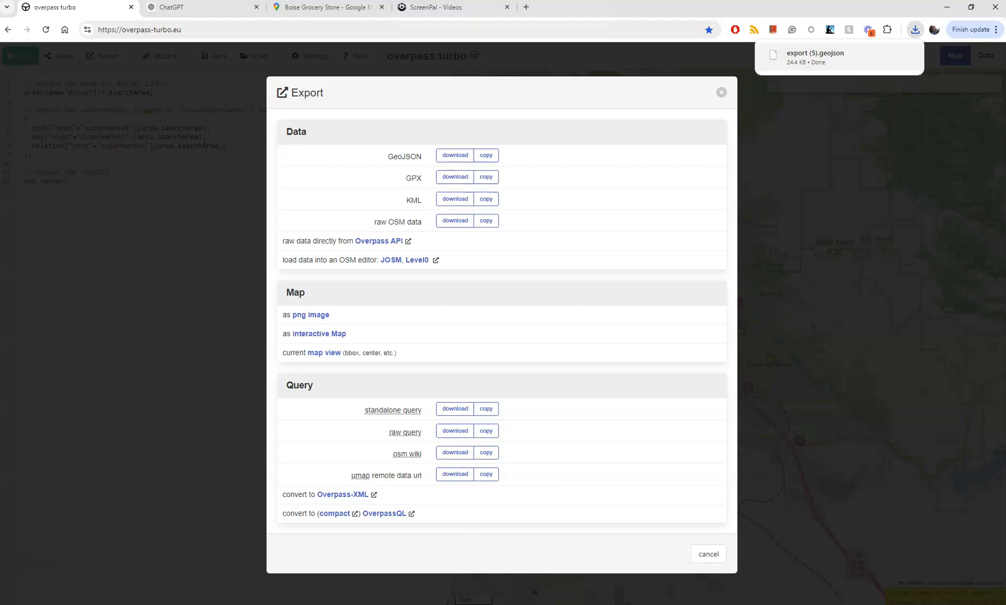
click(285, 578)
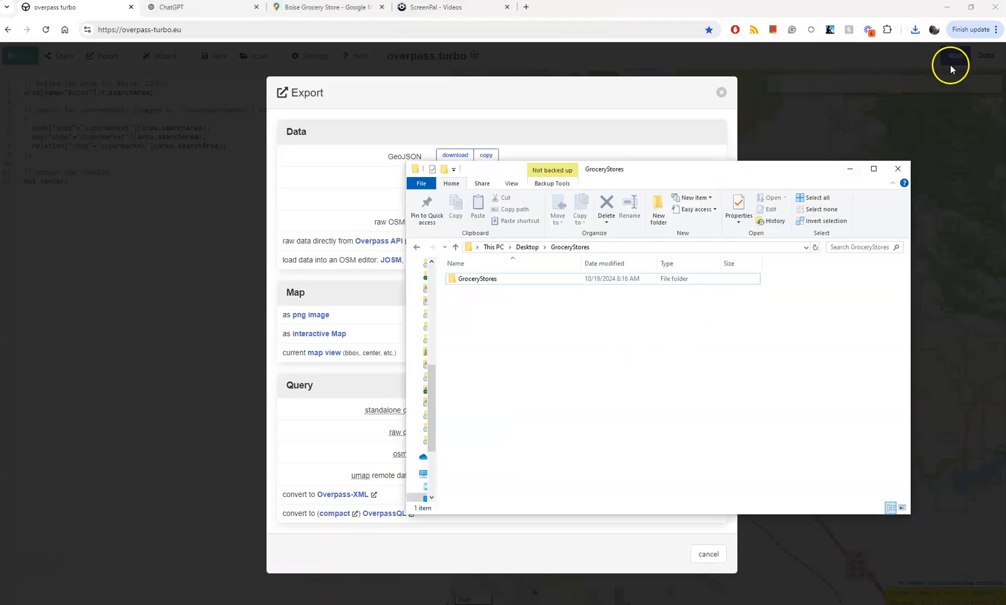
click(915, 29)
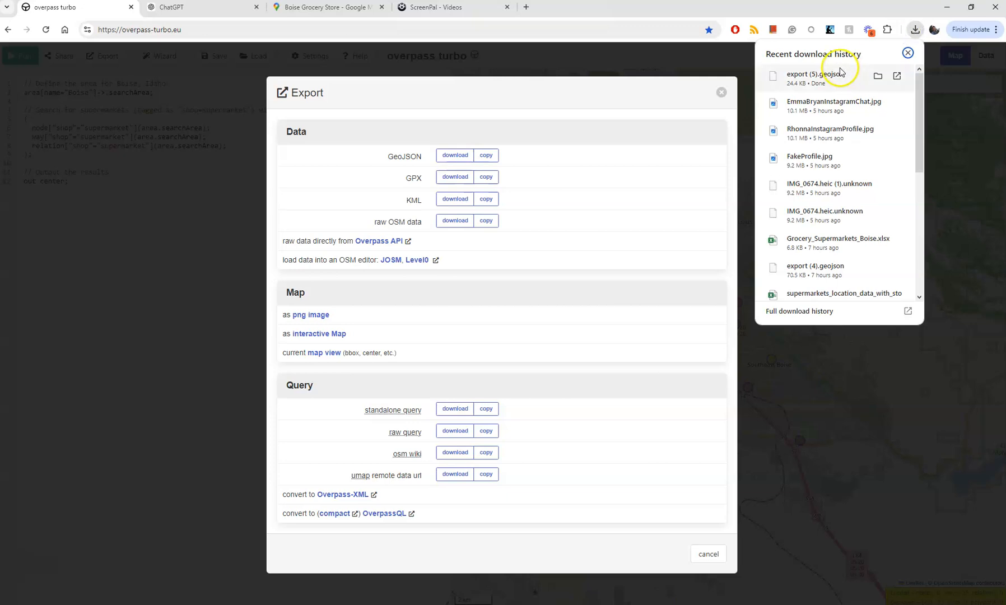
right_click(825, 78)
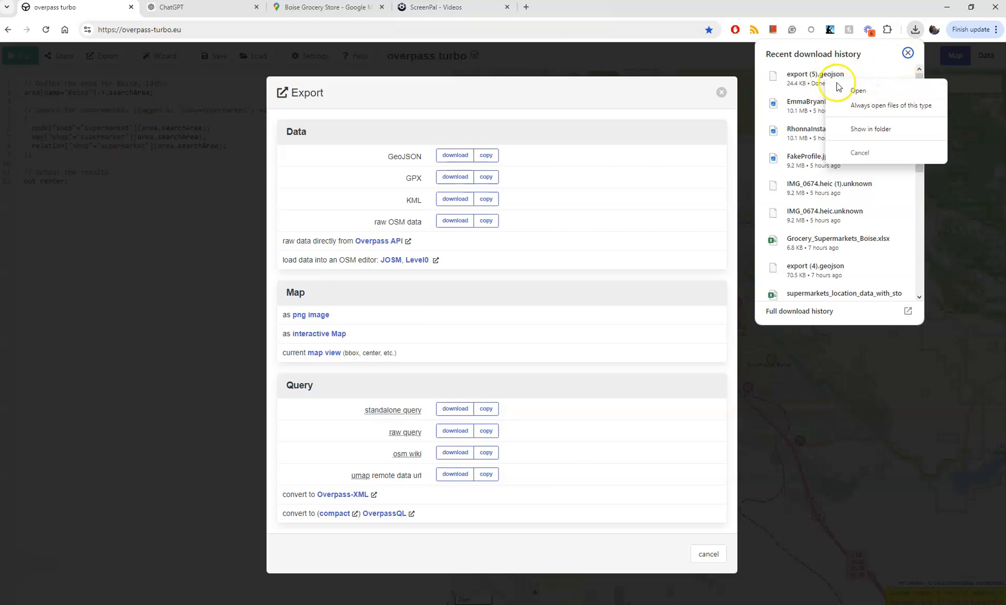
click(212, 604)
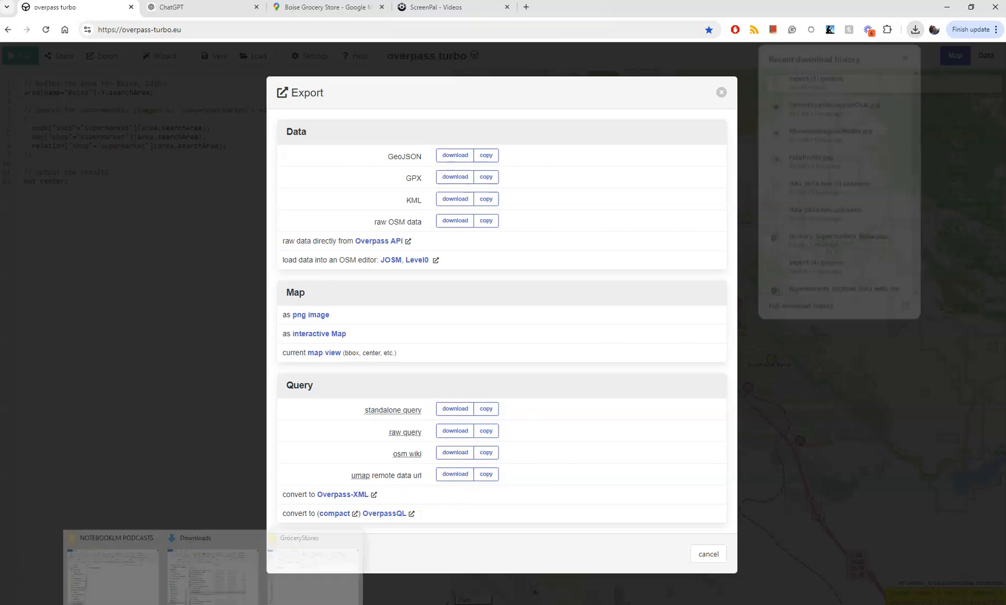
click(284, 573)
drag(701, 172, 0, 81)
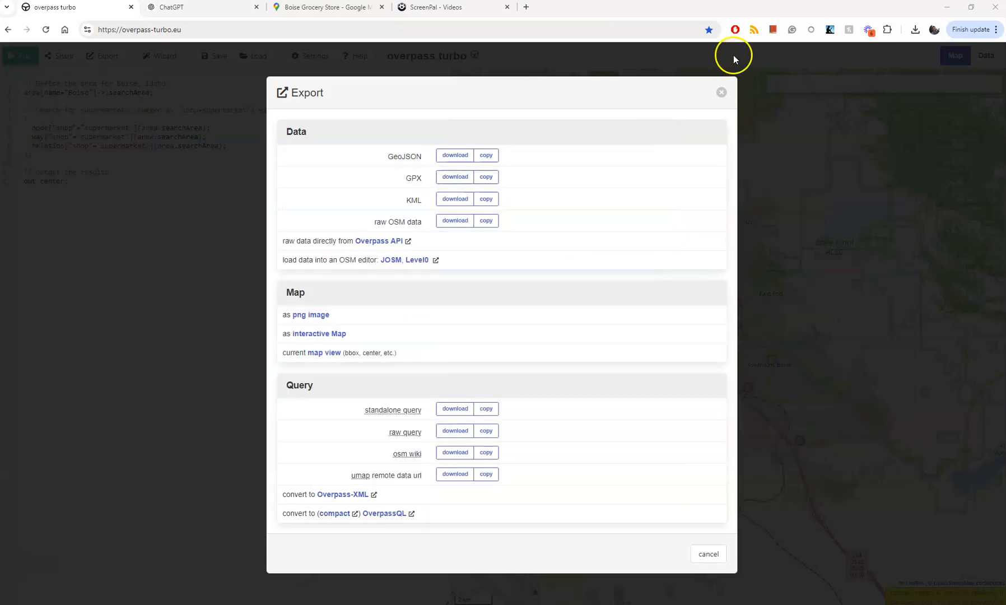
click(914, 30)
drag(790, 83, 0, 84)
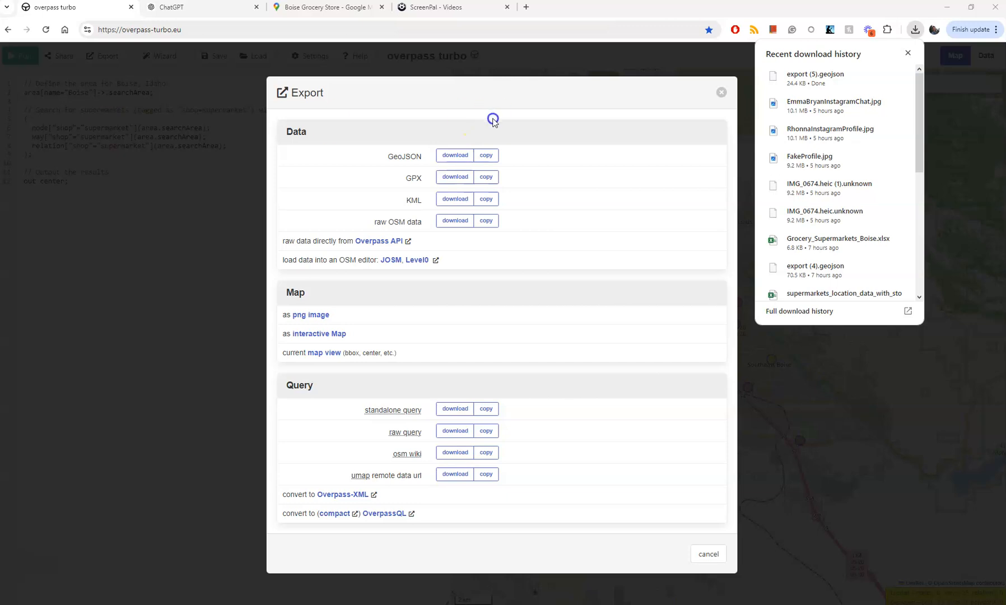
drag(0, 194, 706, 150)
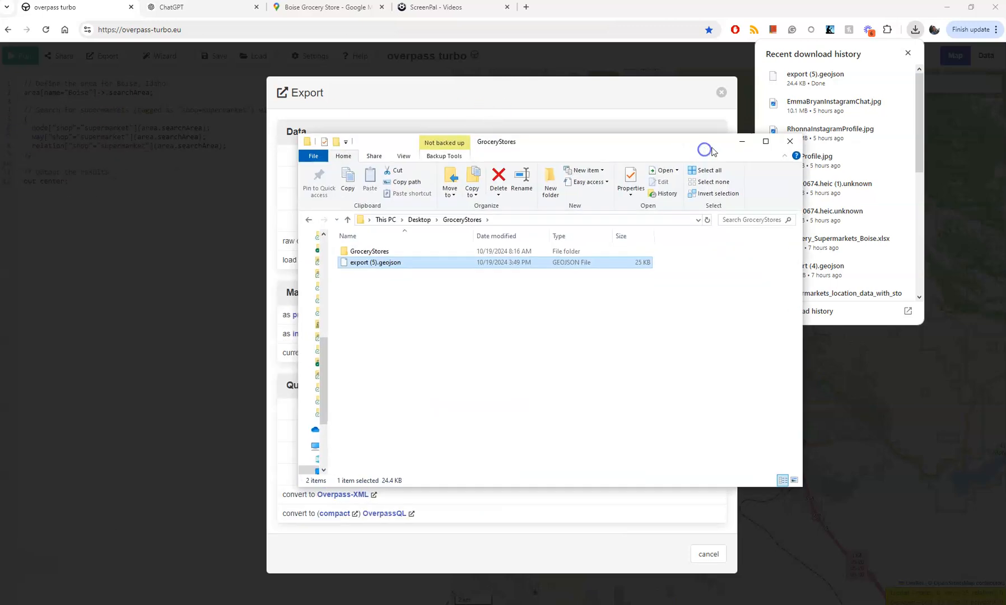
click(909, 55)
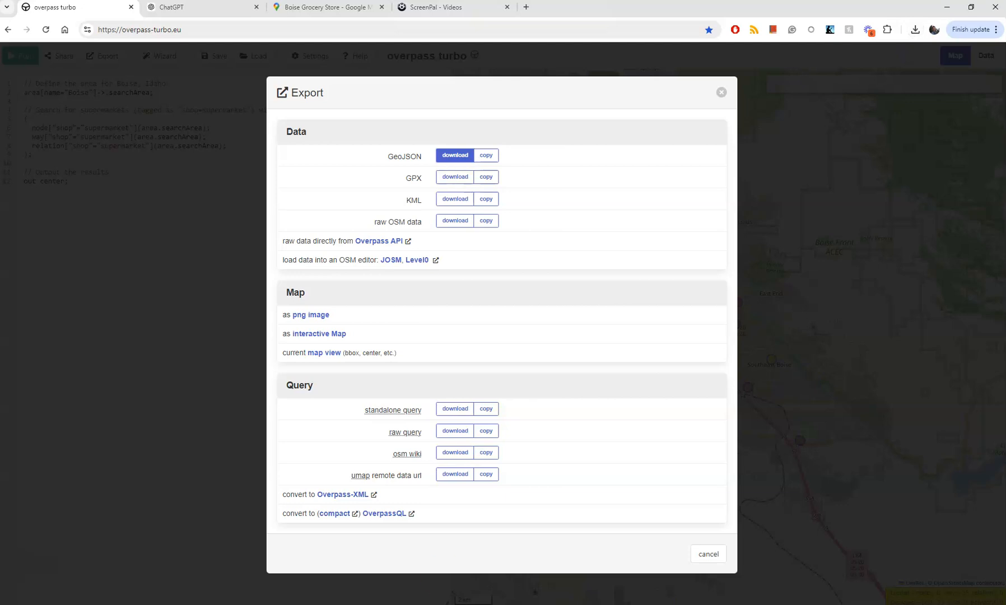
- Rename the exported GeoJSON file in the GroceryStores folder as GroceryStoresBoise.geojson
mouse_move(274, 599)
click(305, 583)
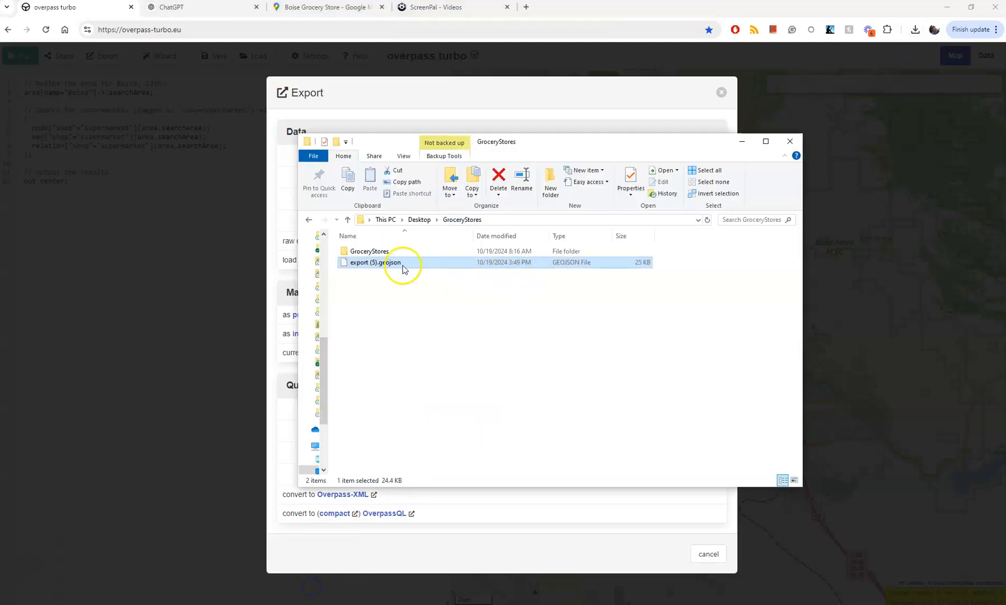
double_click(368, 262)
right_click(368, 262)
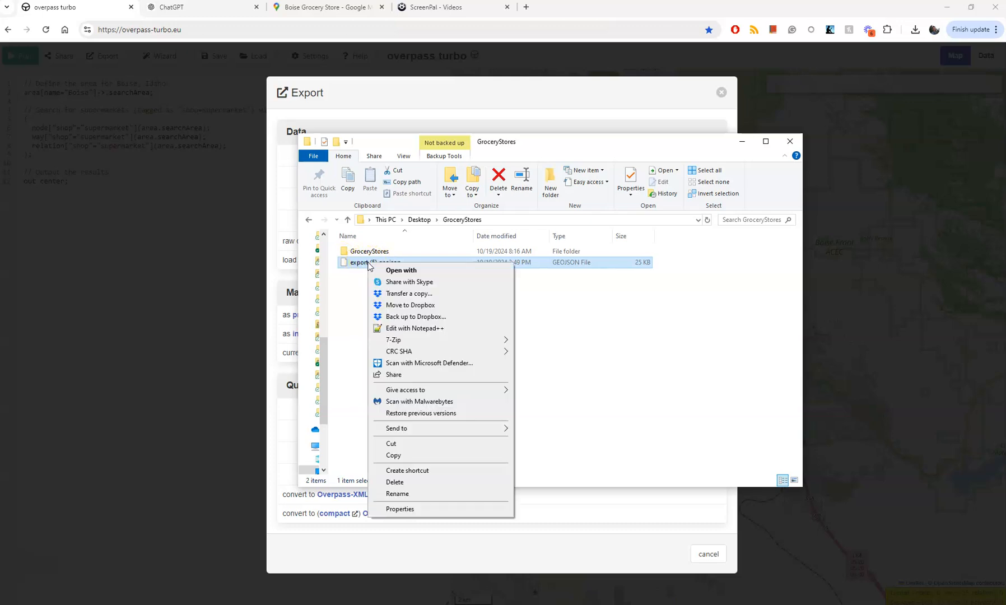
click(383, 496)
text(Grocer)
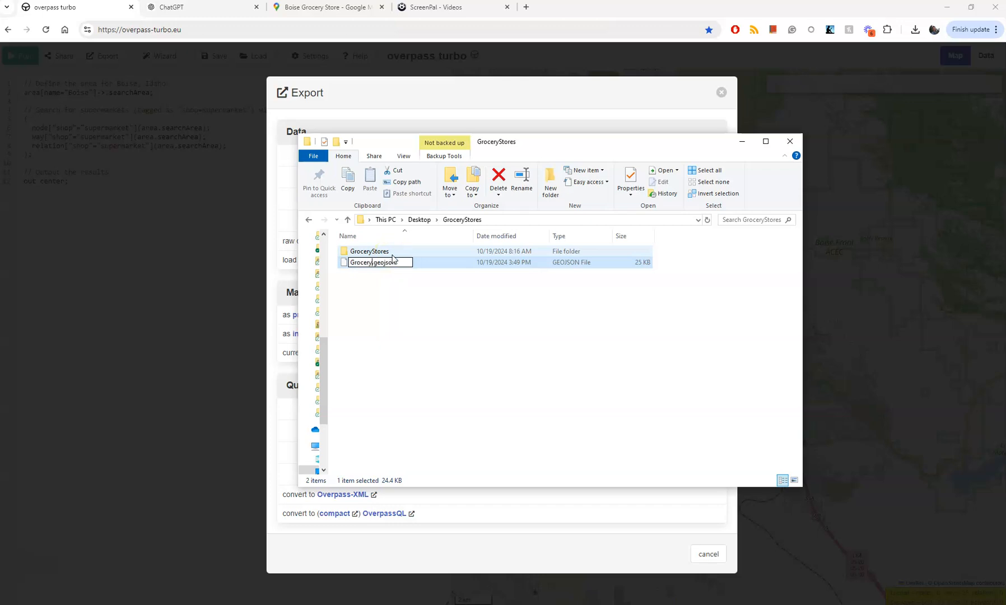
text(yStoresBoise)
click(460, 321)
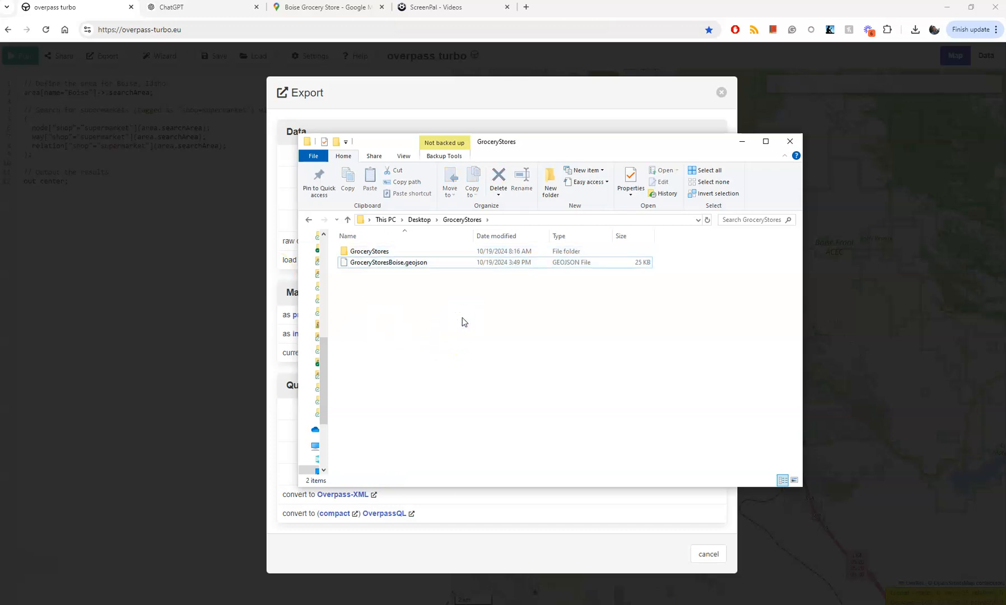
- Move the folder window aside, close overpass turbo's export dialog, and switch to the GroceryStores project in ArcGIS Pro
drag(647, 147, 0, 265)
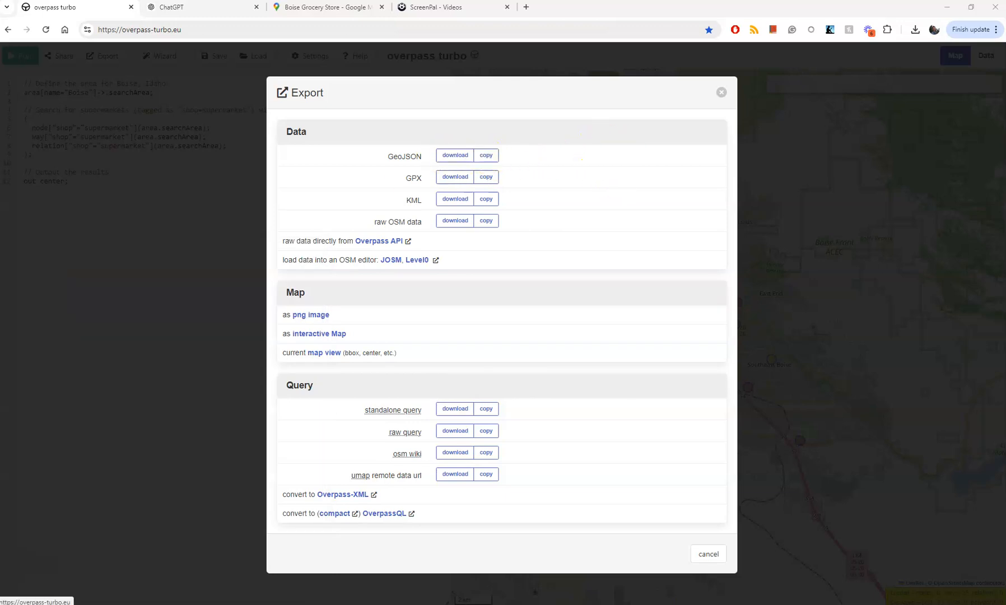
click(721, 93)
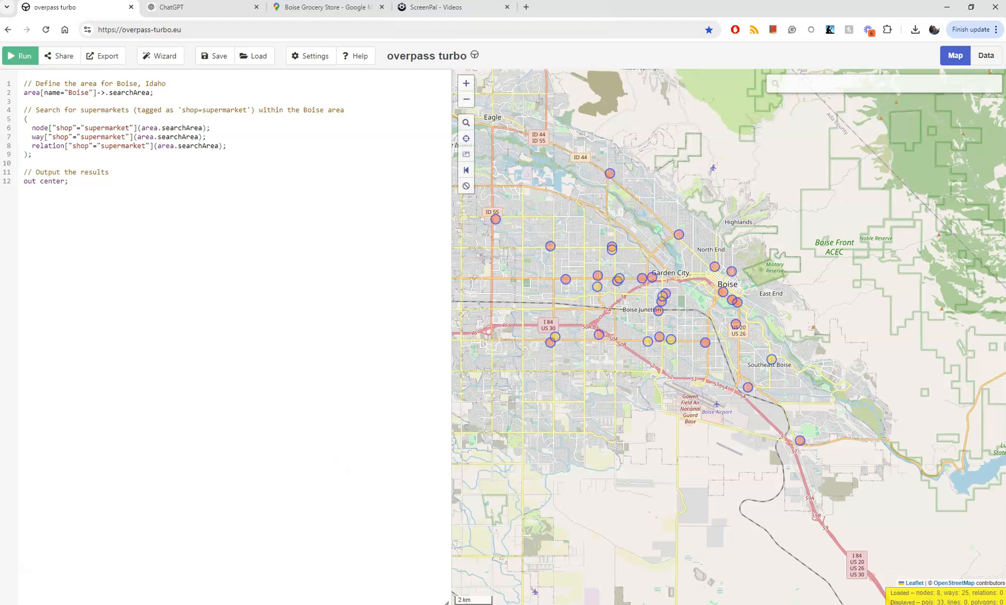
mouse_move(316, 604)
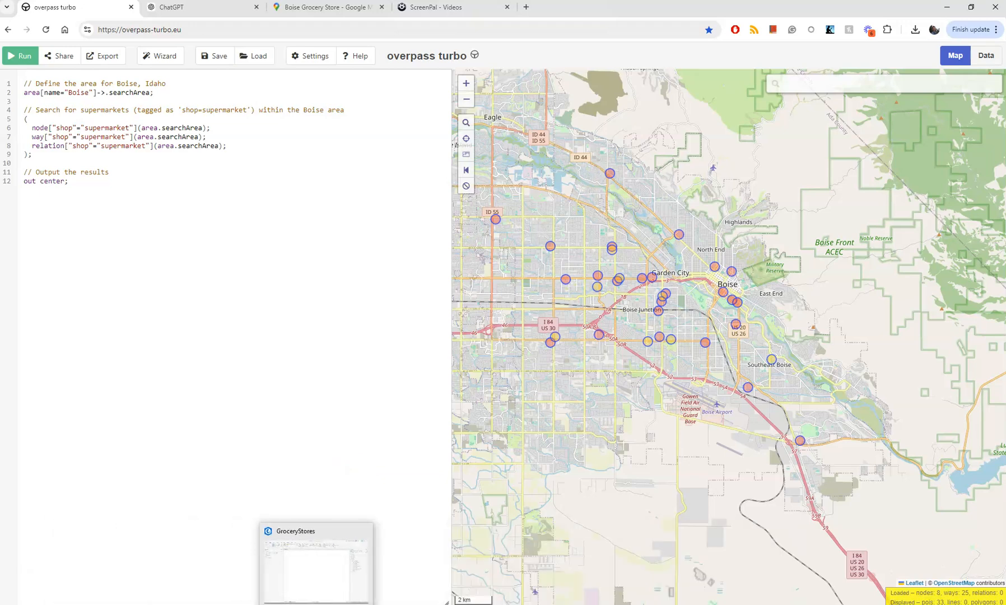
click(316, 604)
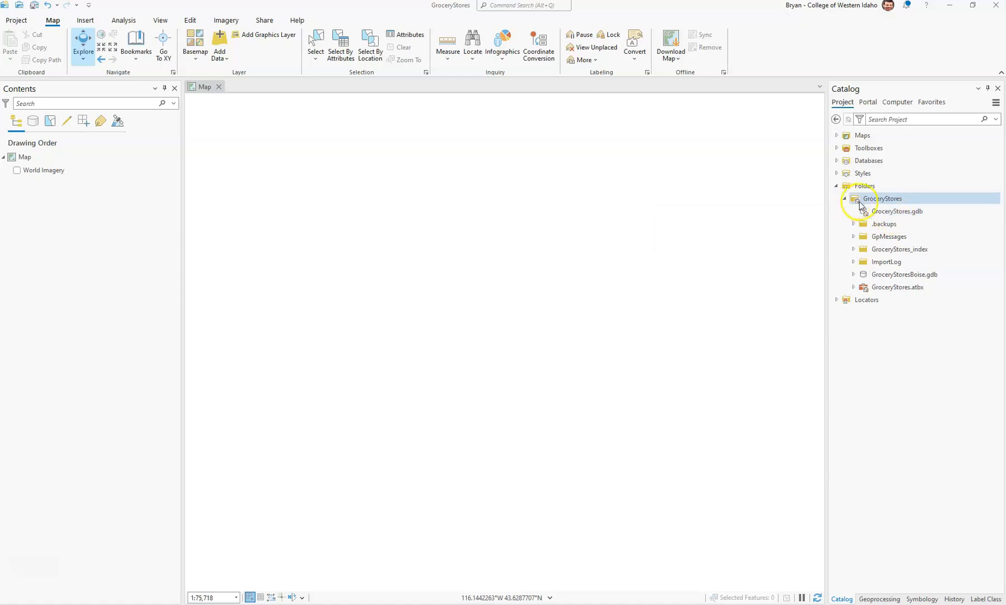
- Open a blank JSON To Features conversion tool from the "geojson" geoprocessing search results
click(880, 598)
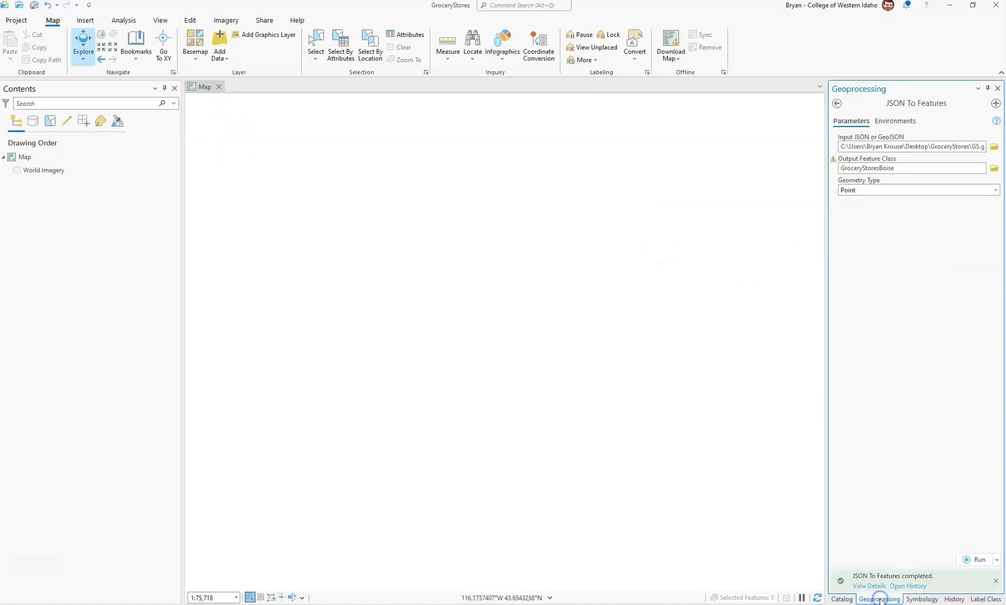
click(838, 104)
click(885, 101)
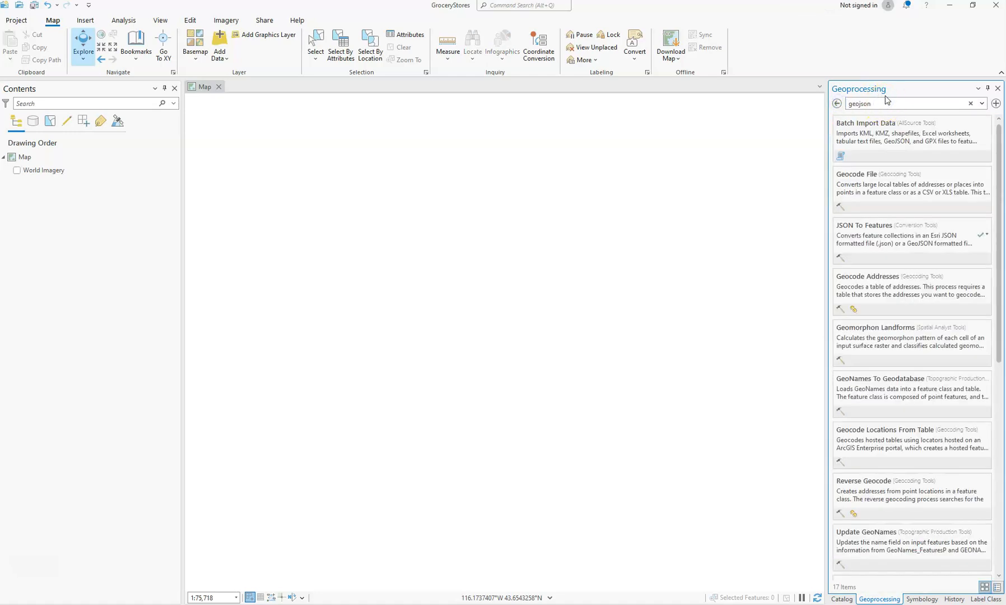
click(848, 233)
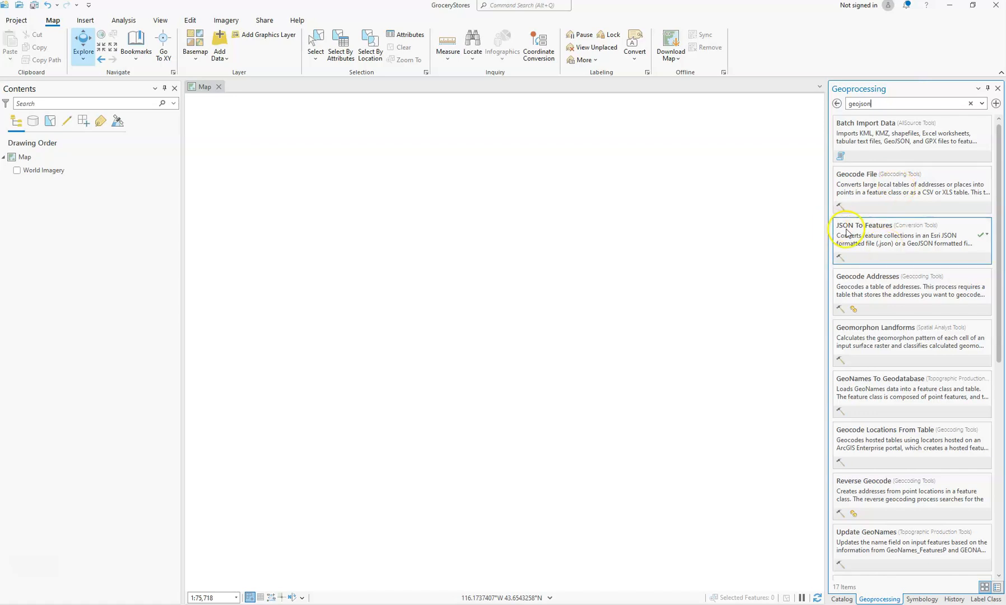
click(898, 240)
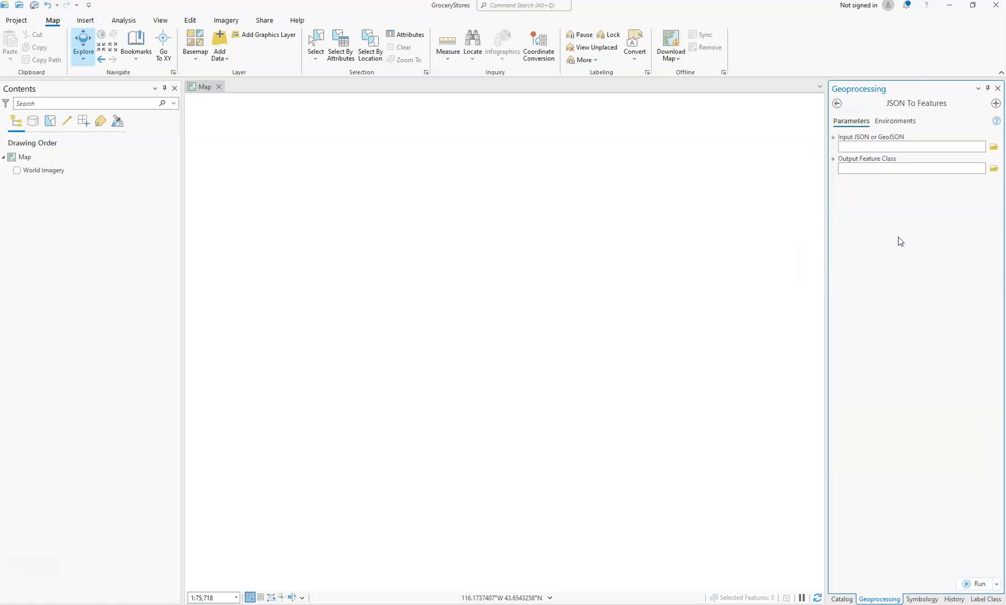
- Set GroceryStoresBoise.geojson from the desktop's GroceryStores folder as the JSON To Features input file
click(993, 148)
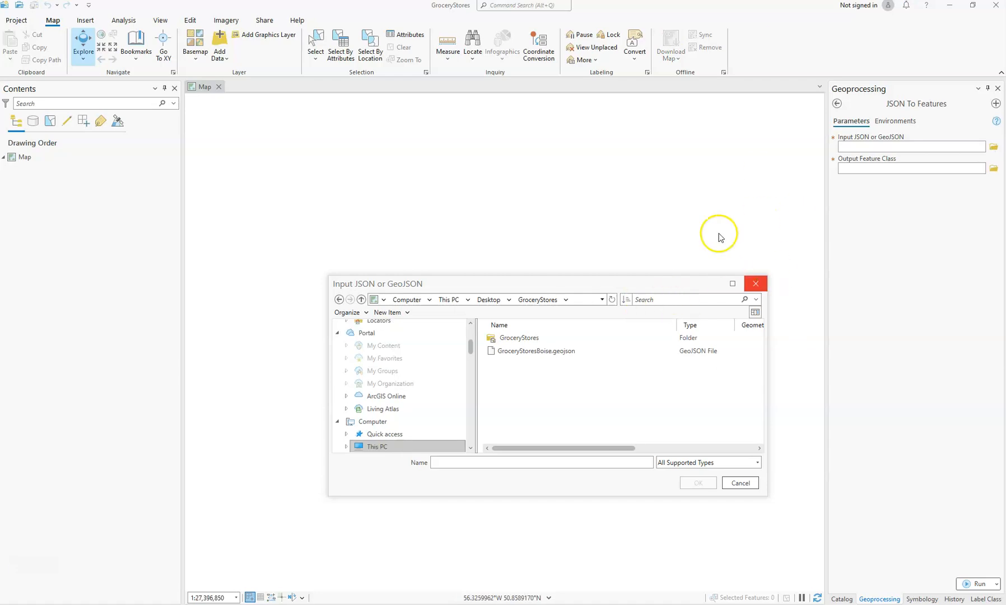
click(535, 357)
click(699, 484)
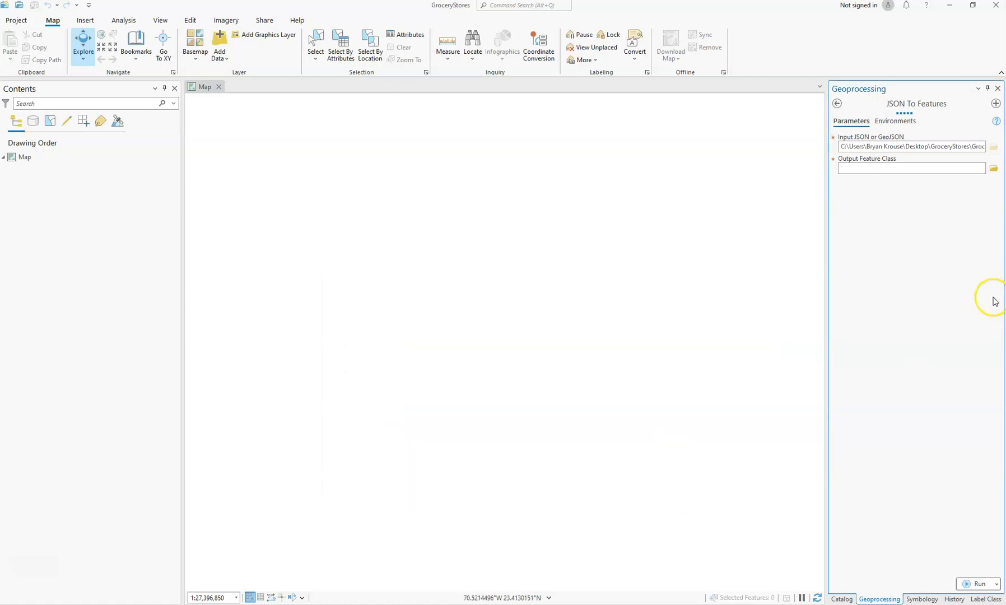
- Check the output feature class path and rename the output in GroceryStores.gdb as GroceryStoresBoise
click(897, 167)
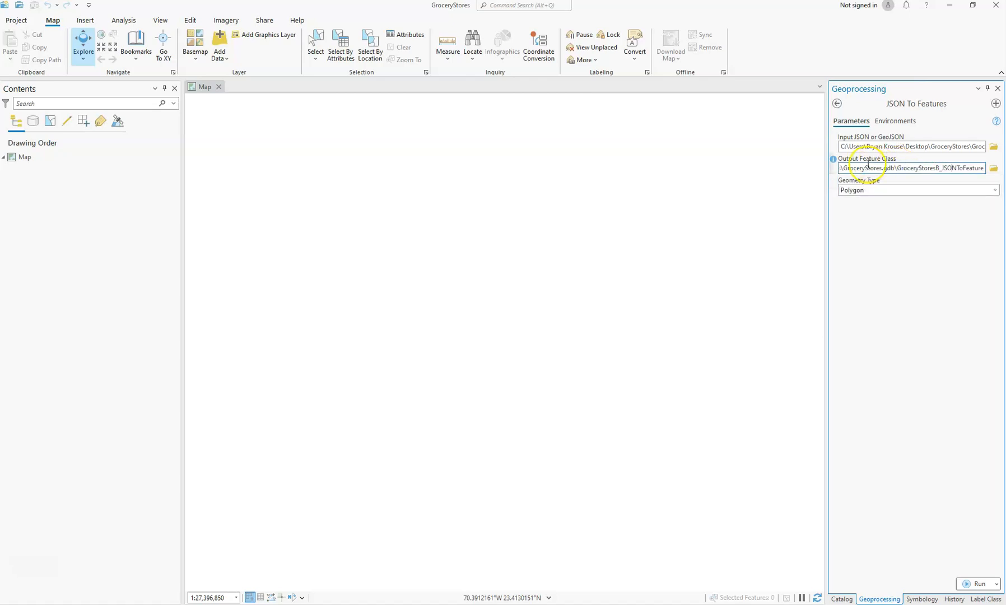
key(Left)
key(Left)
key(Left)
key(Left)
key(Left)
key(Left)
key(Left)
key(Left)
key(Left)
key(Left)
key(Left)
key(Left)
key(Left)
key(Left)
key(Left)
key(Left)
key(Left)
key(Left)
key(Left)
key(Left)
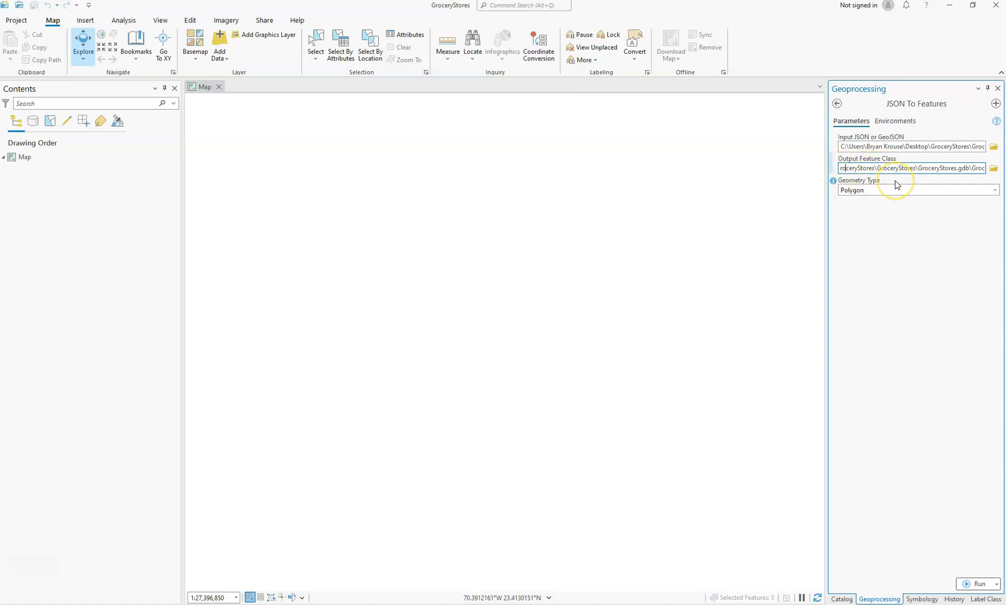
key(Right)
key(Right)
key(Right)
key(Right)
key(Right)
key(Right)
key(Right)
key(Right)
key(Right)
key(Right)
key(Right)
key(Right)
key(Right)
key(Right)
key(Right)
key(Right)
key(Right)
key(Right)
key(Right)
key(Right)
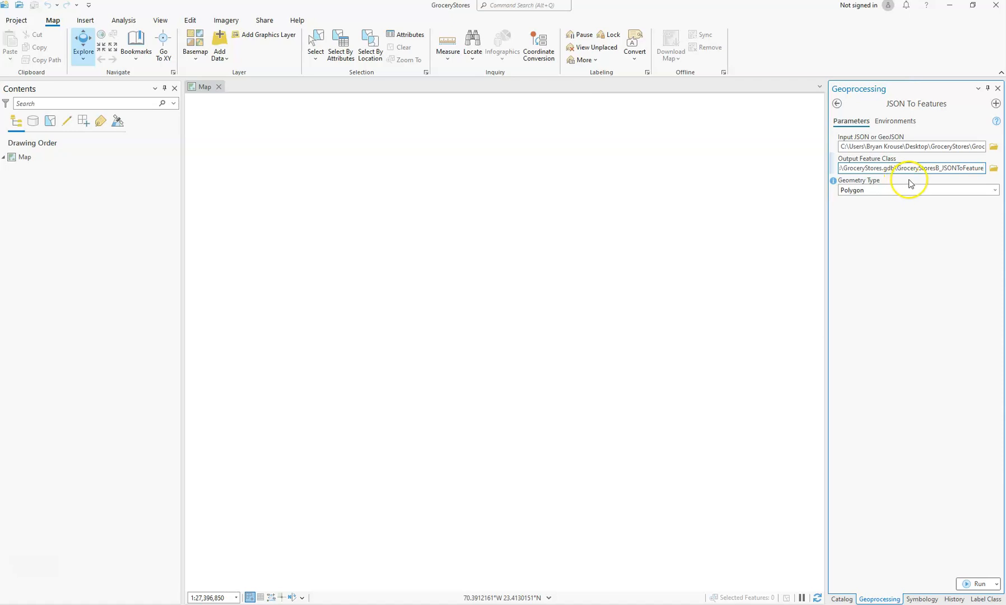
drag(942, 168, 988, 177)
text(oise)
click(897, 242)
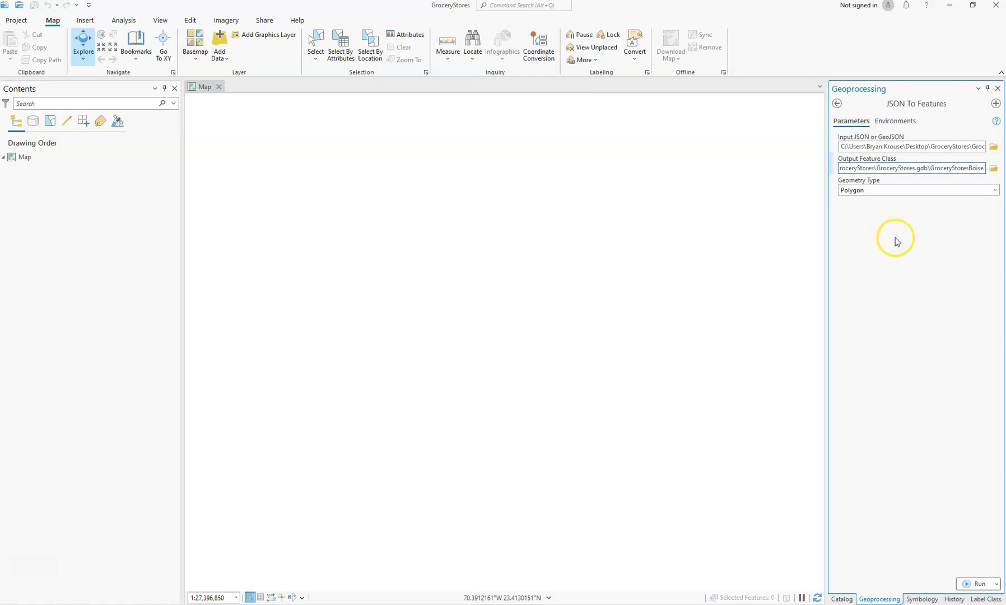
click(895, 238)
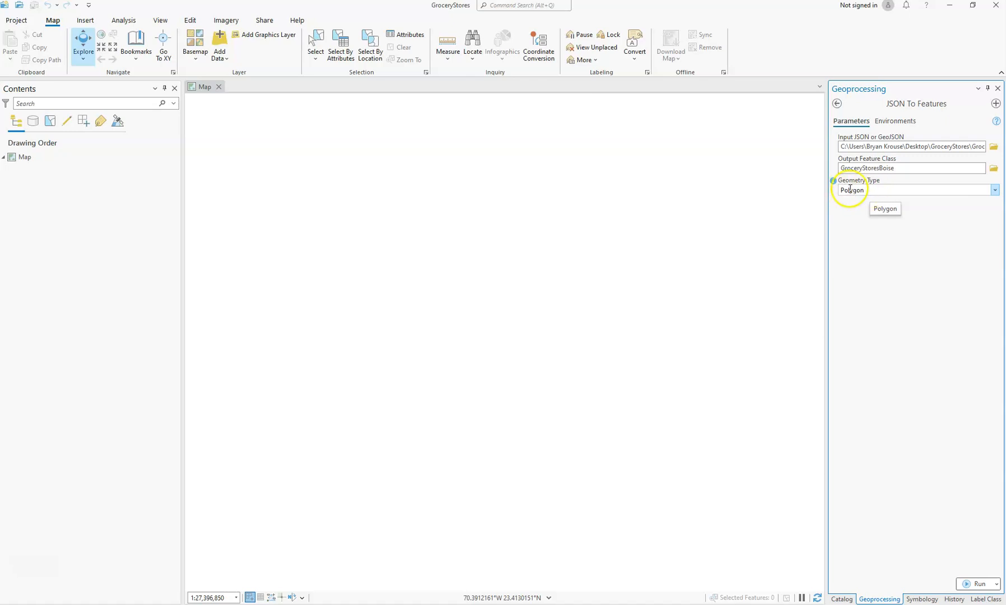
- Set the geometry type to Point and run the JSON To Features conversion
click(995, 190)
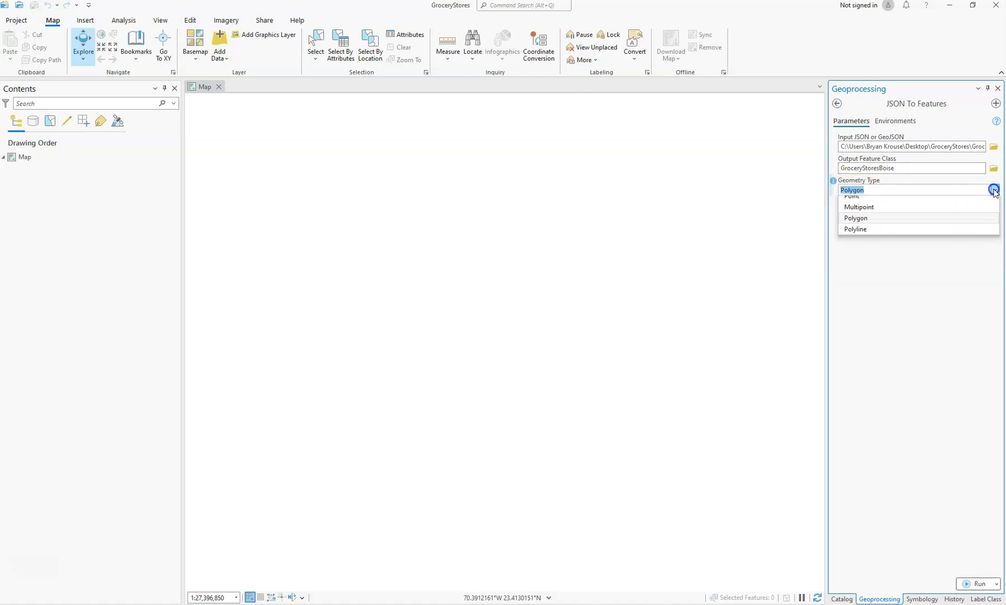
click(962, 203)
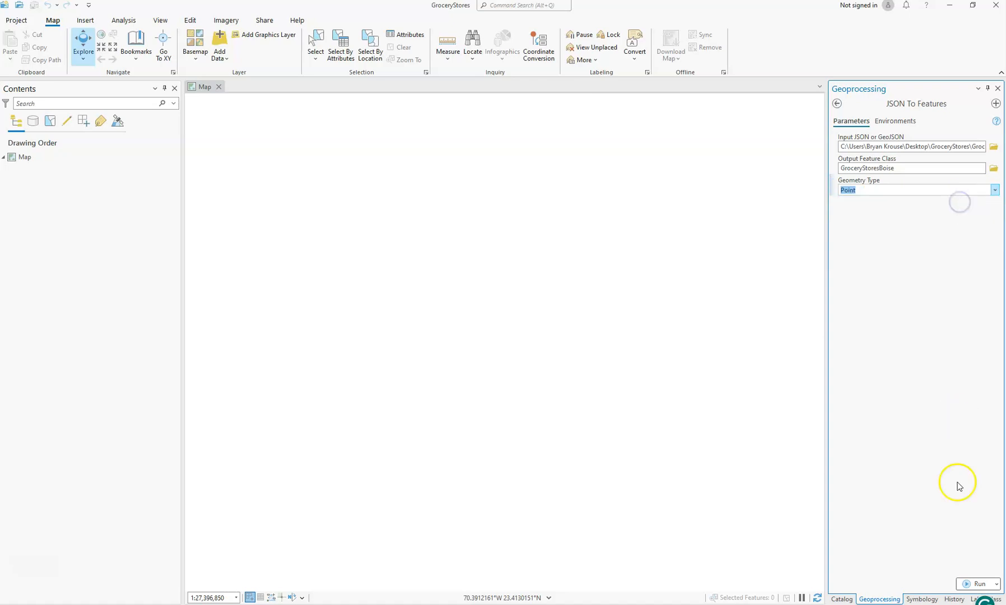
click(980, 584)
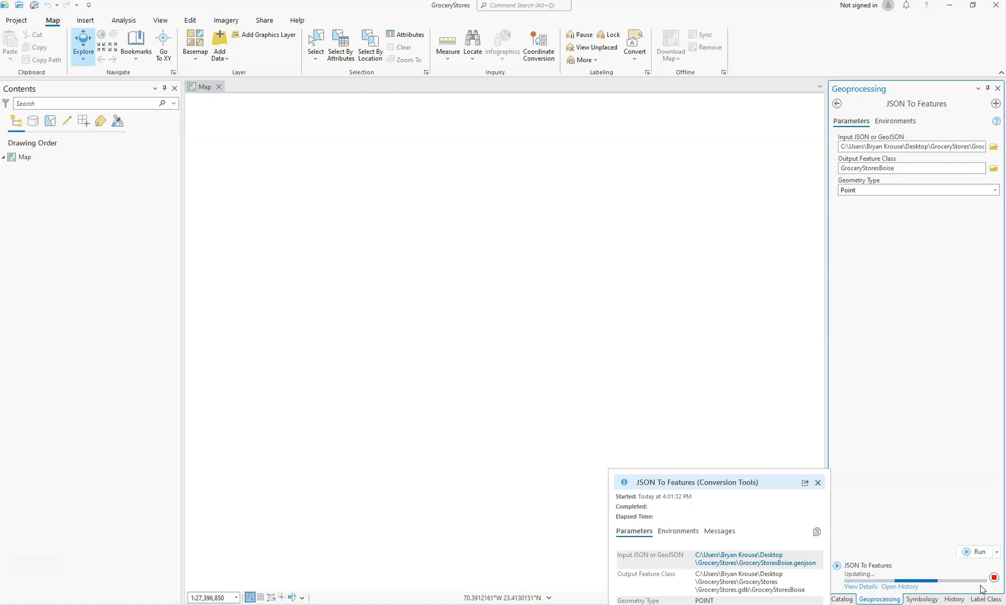
click(818, 459)
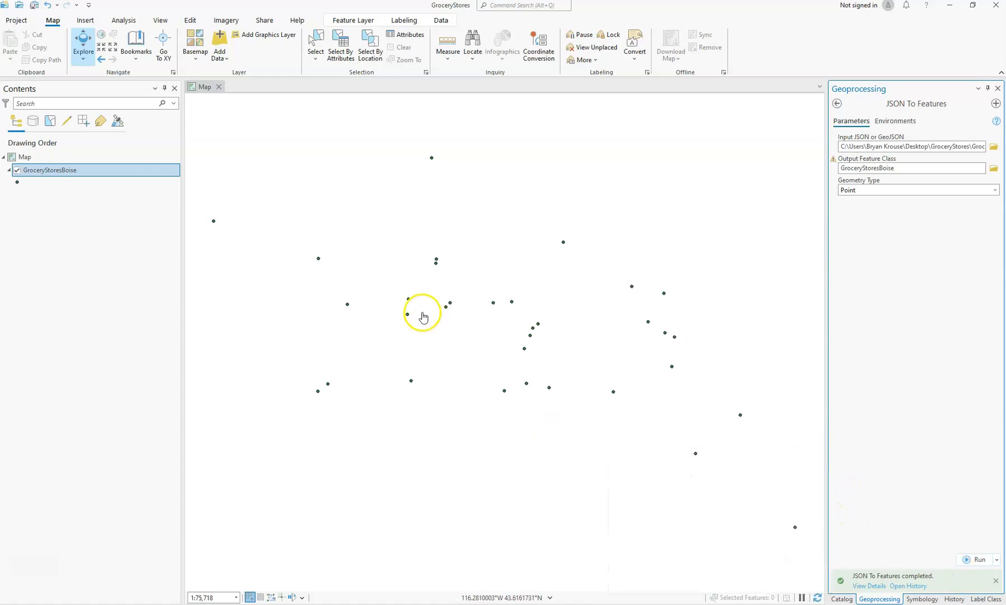
- Open the attribute table of the GroceryStoresBoise layer and look through its address and brand fields
click(62, 172)
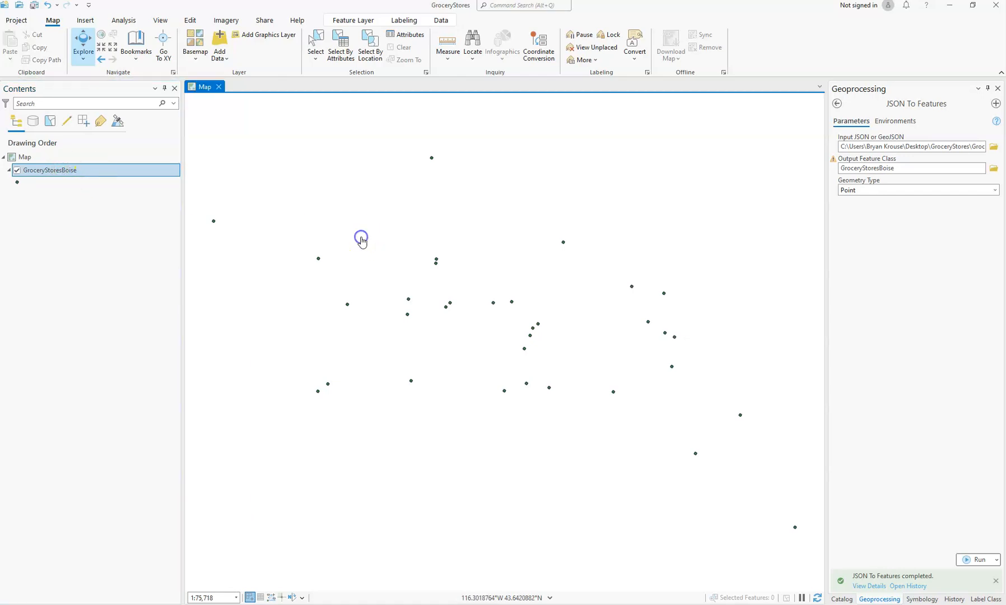
right_click(141, 174)
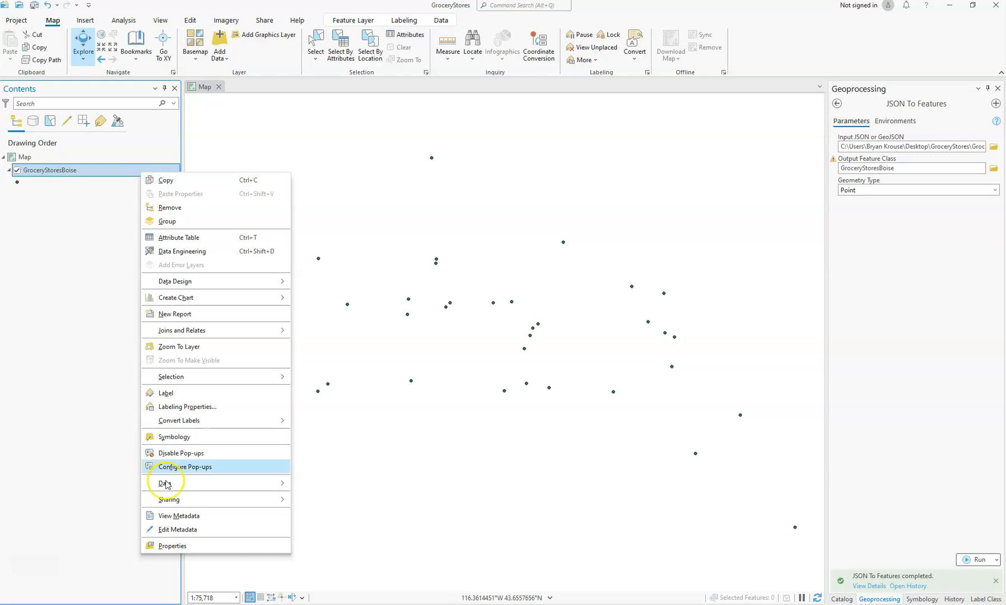
click(215, 242)
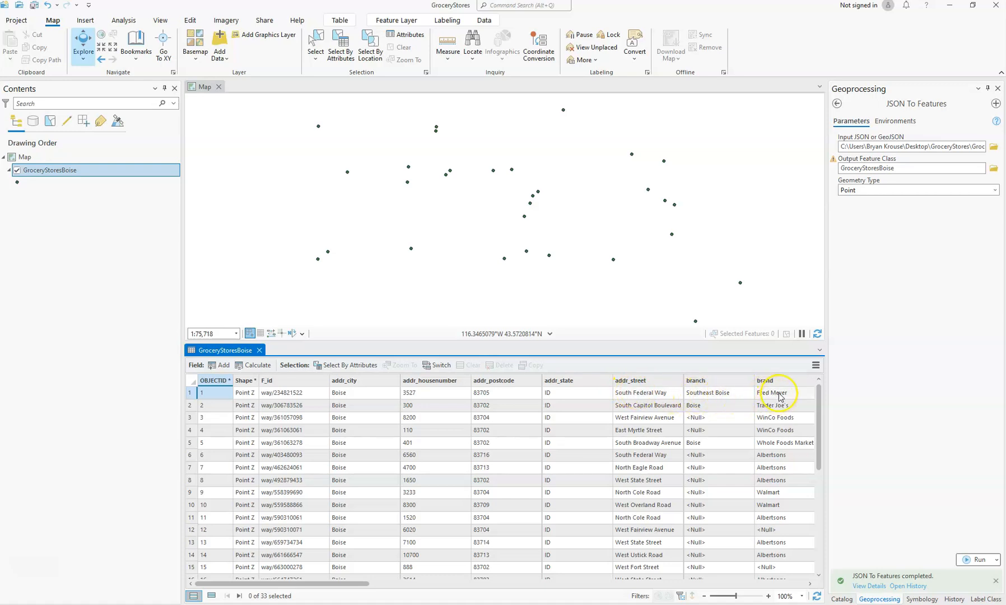
drag(351, 585, 238, 582)
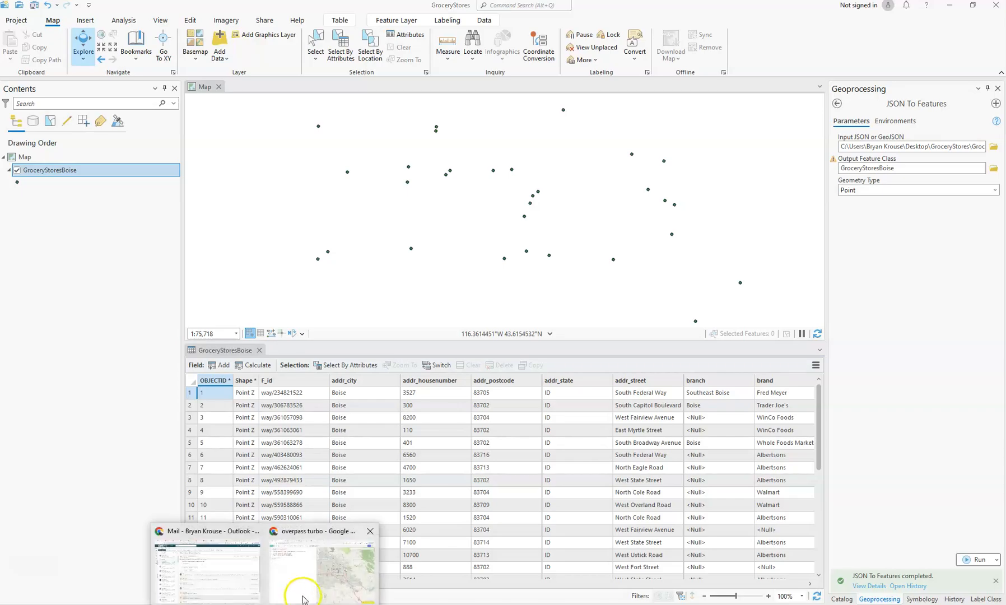
- Switch to overpass turbo in the browser, view its general, editor and map settings, and close them without changes
click(299, 588)
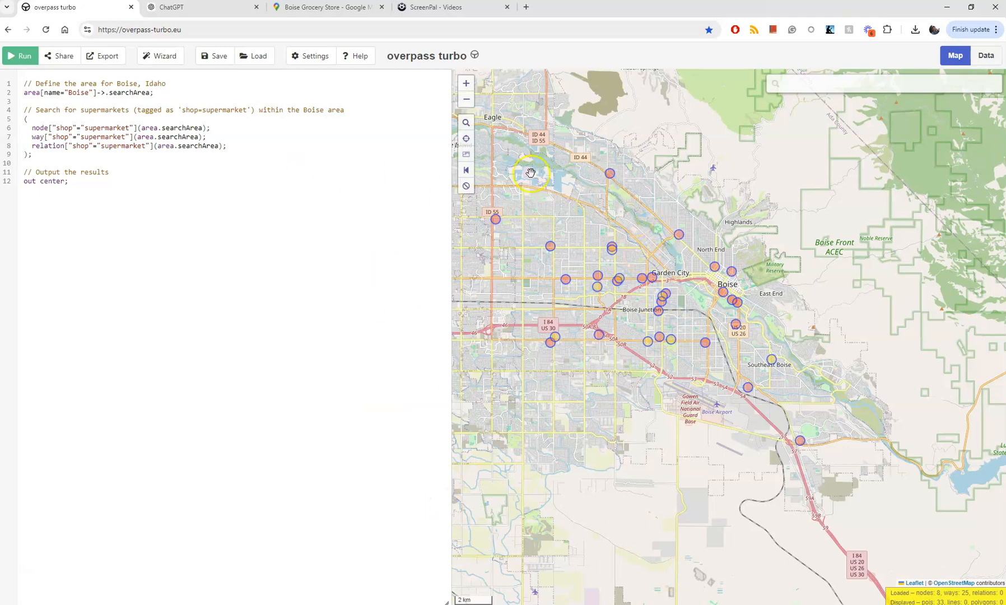
click(317, 60)
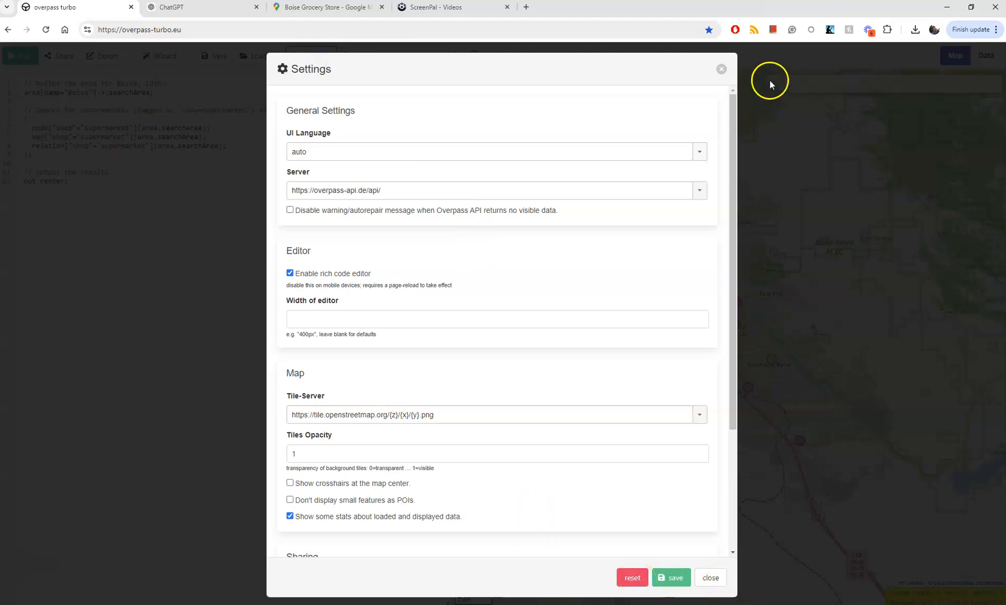
click(722, 69)
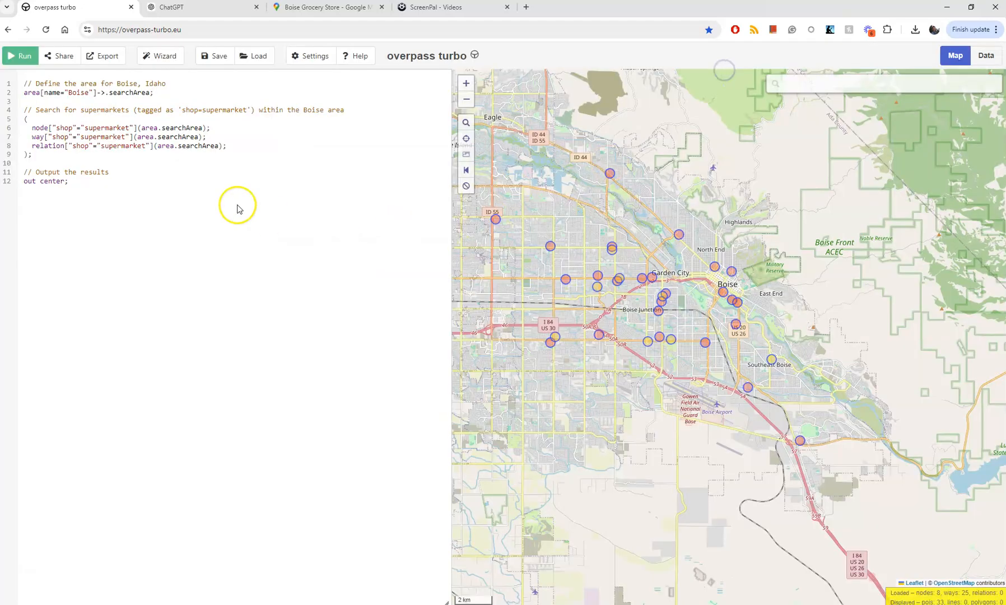